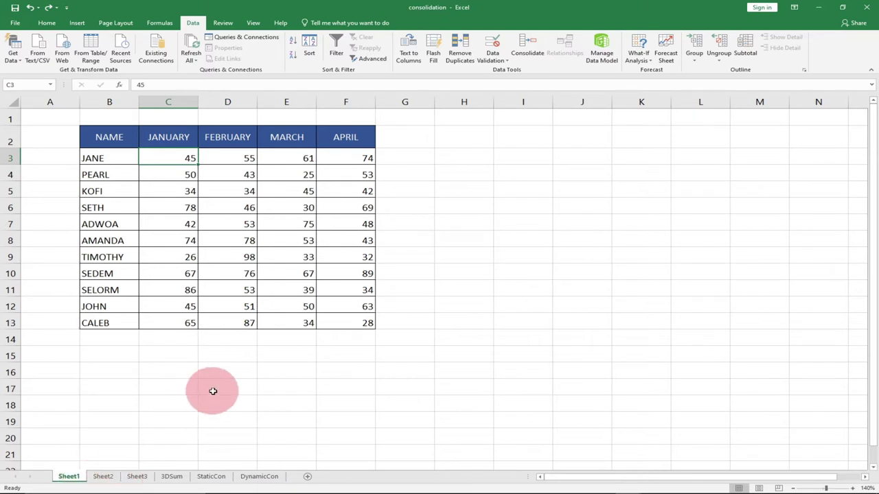
- Review the Sheet1, Sheet2 and Sheet3 score tables, ending on the empty 3DSum sheet
left_click(98, 479)
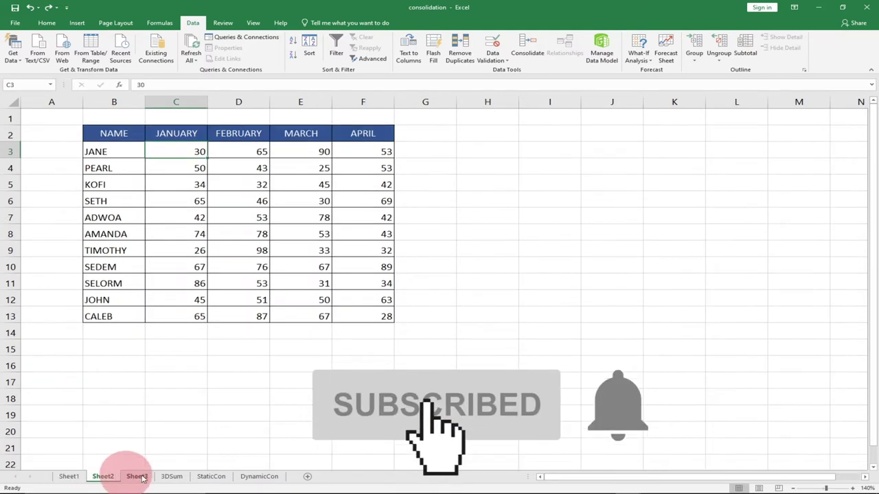
left_click(136, 476)
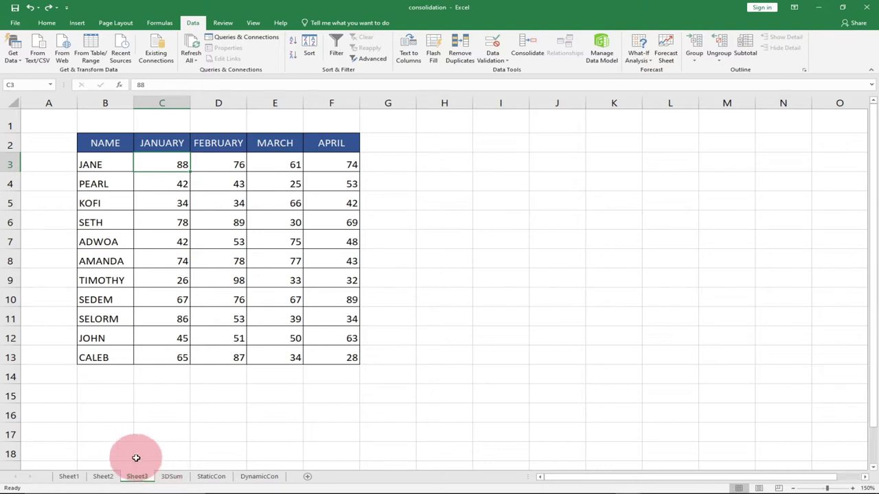
left_click(69, 476)
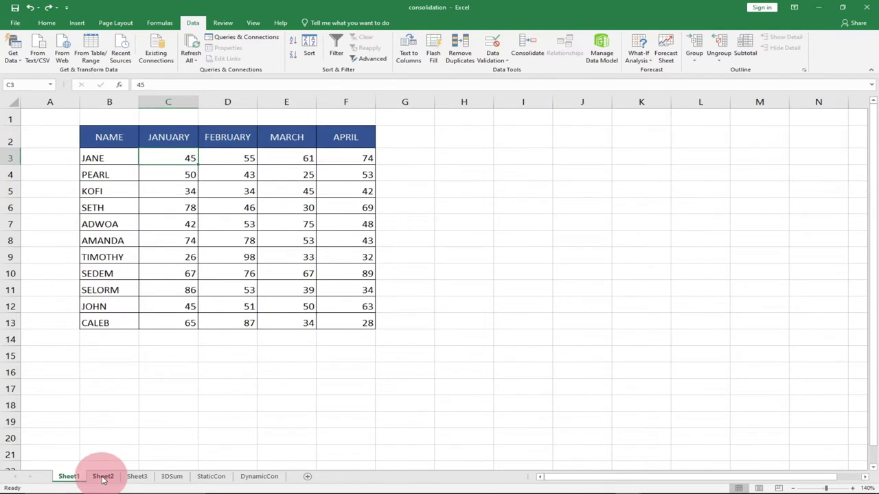
left_click(103, 476)
left_click(137, 476)
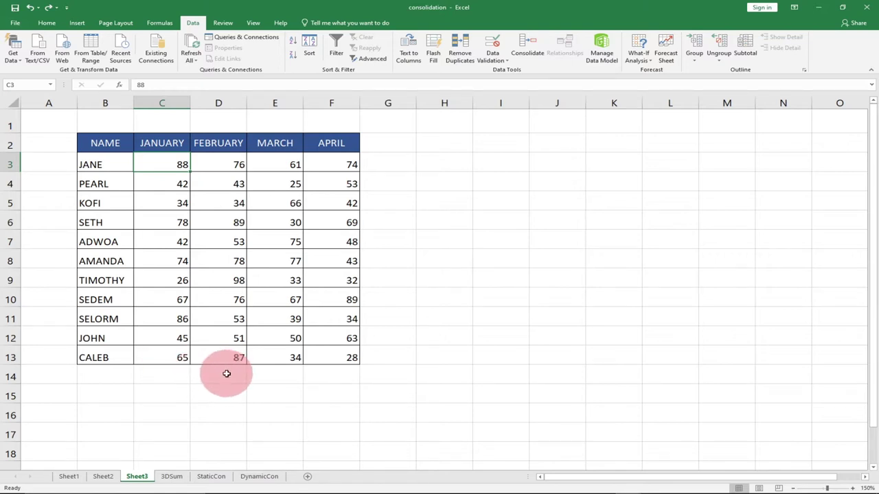
left_click(170, 476)
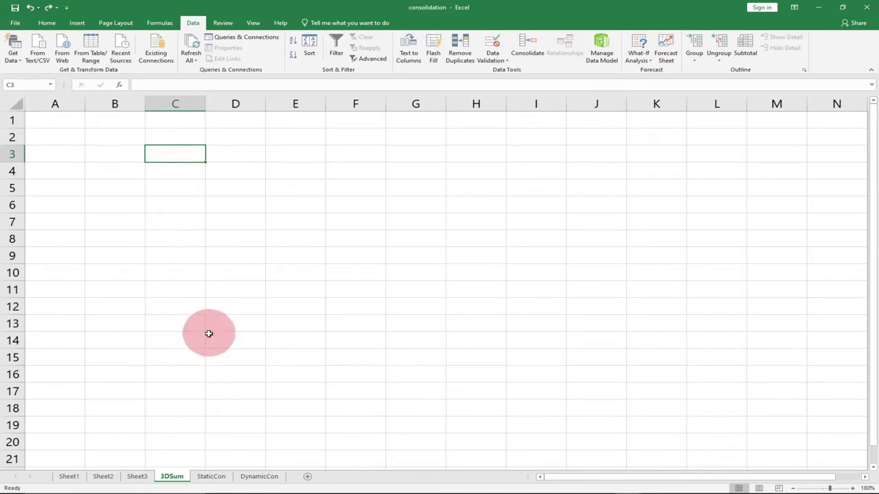
- Recheck the three score sheets, then start a formula with = in 3DSum cell C3
left_click(69, 476)
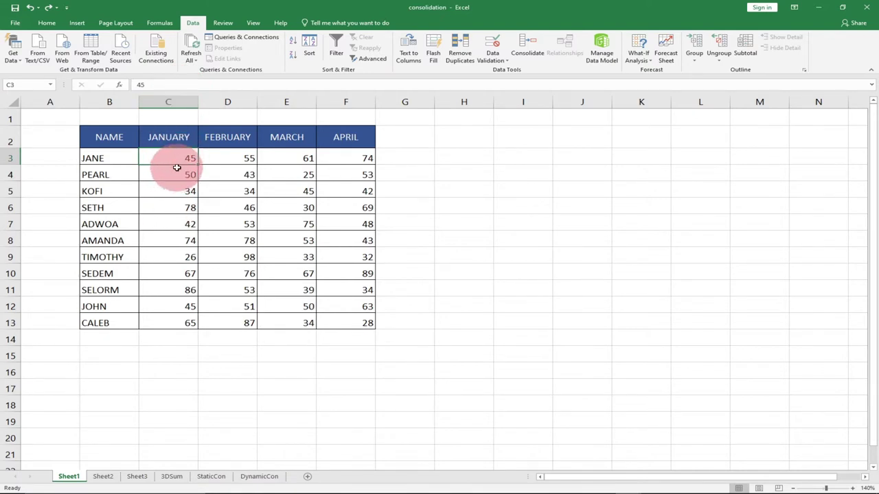
left_click(103, 476)
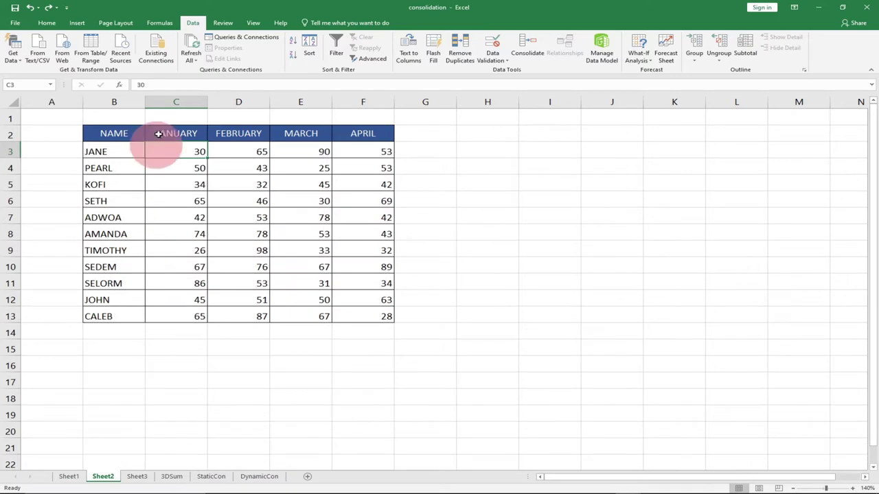
left_click(138, 476)
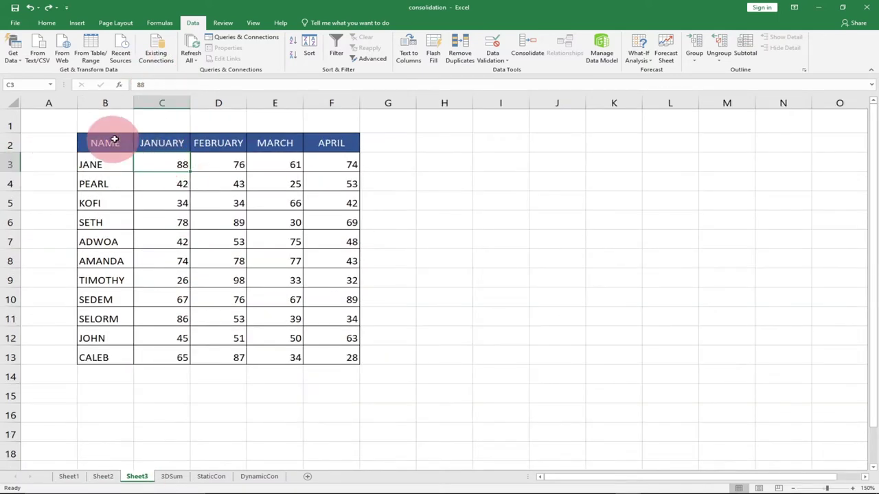
left_click(172, 477)
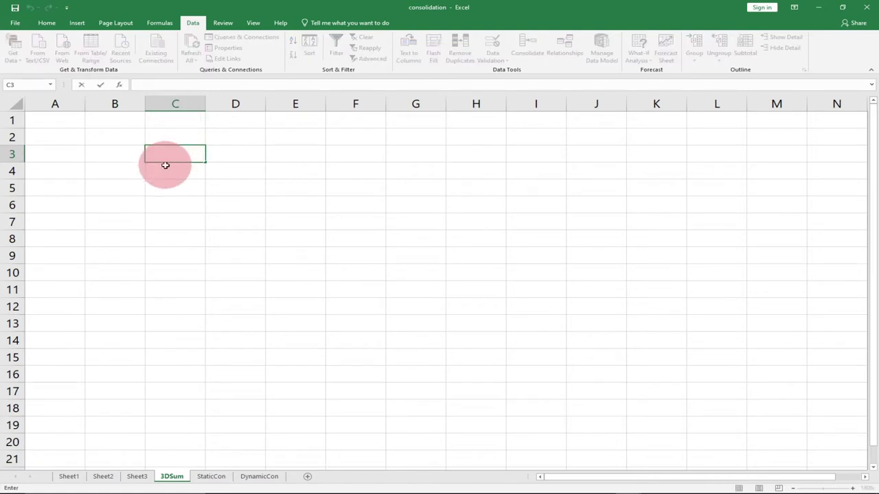
type("=")
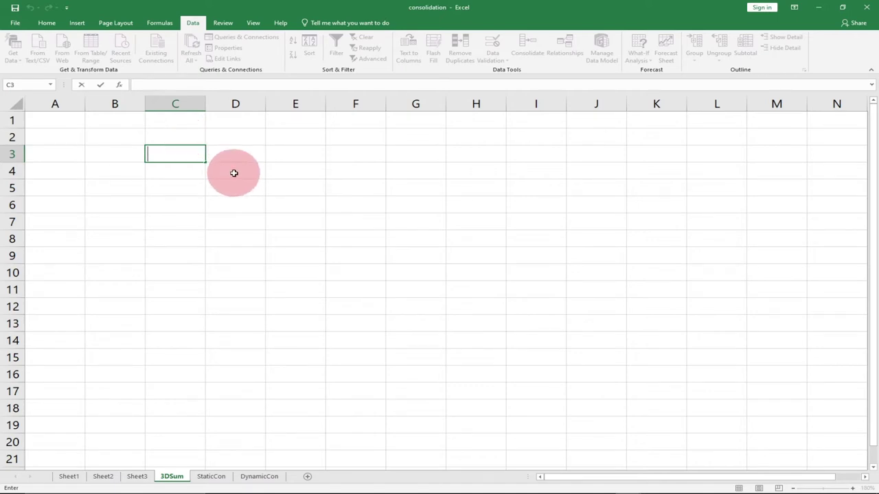
- Enter =SUM(Sheet1:Sheet3!C3) in 3DSum cell C3
type("sum")
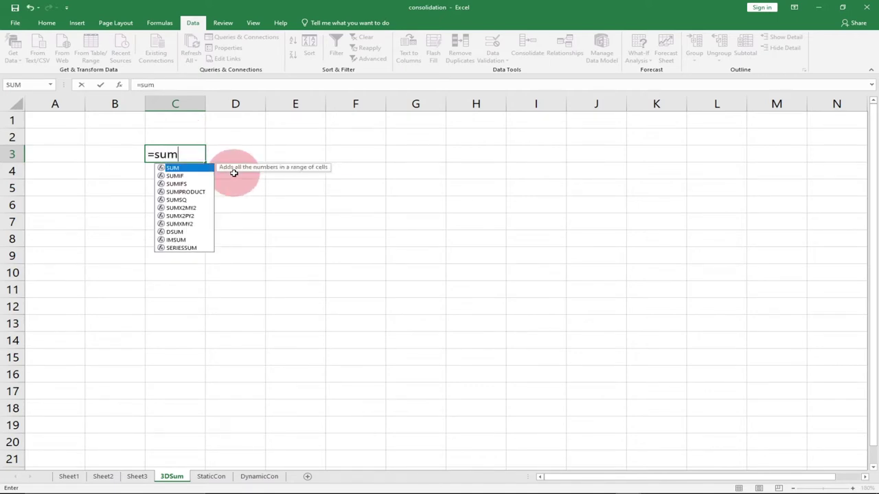
key("Tab")
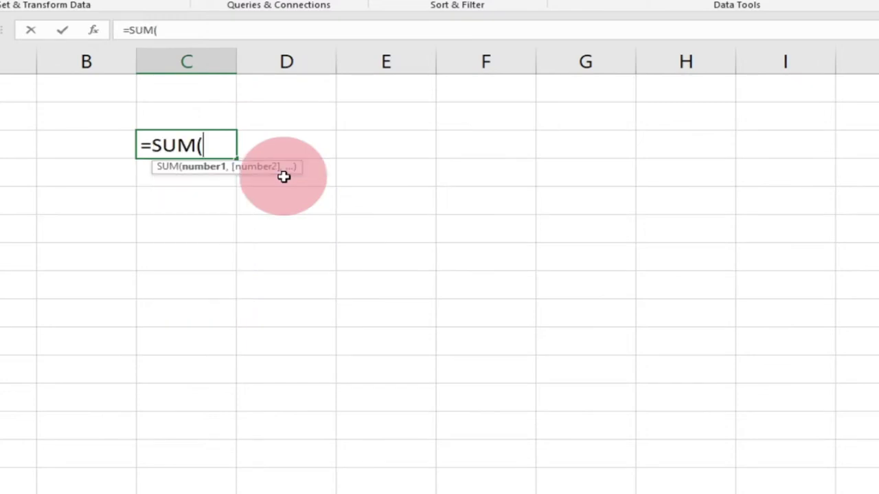
left_click(206, 146)
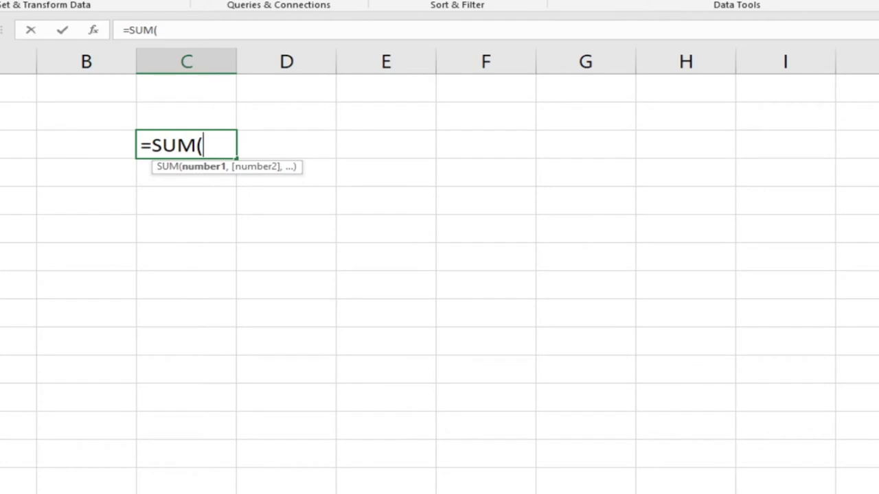
key("ctrl+Page_Up")
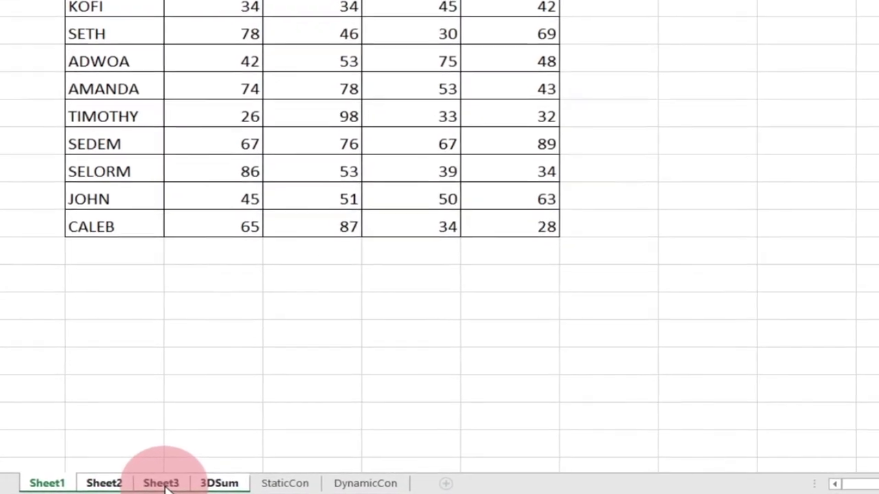
left_click(162, 484)
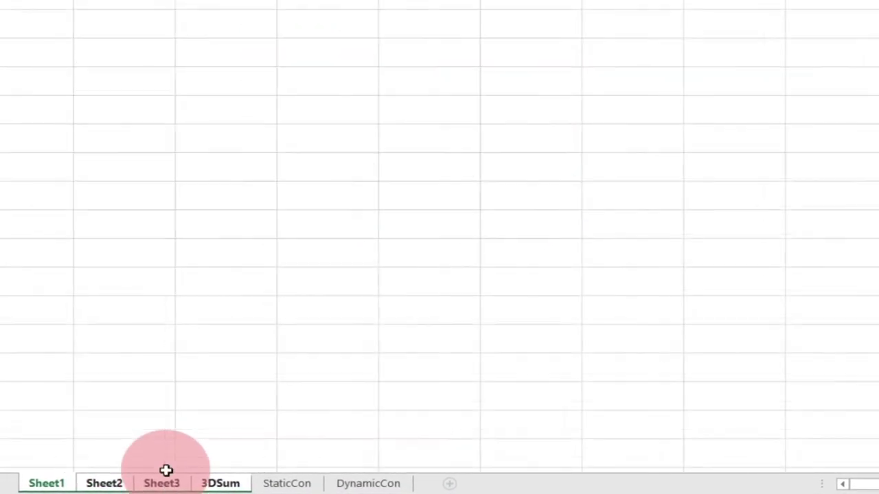
left_click(220, 483)
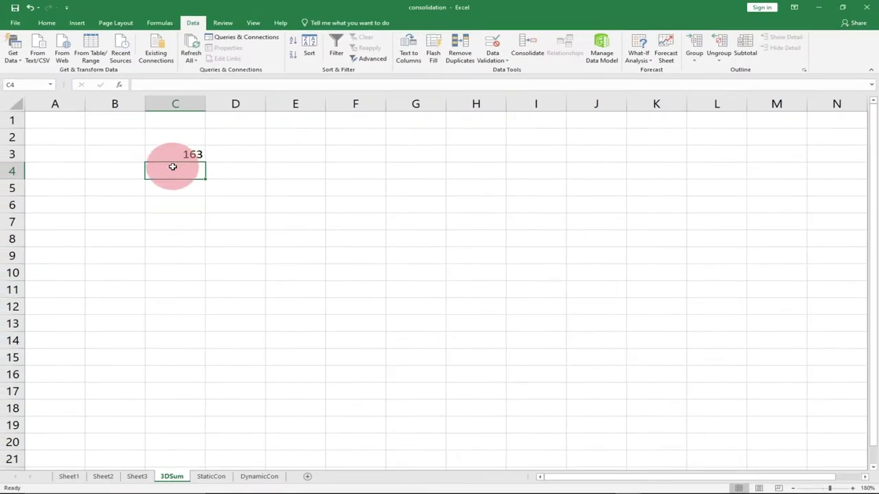
left_click(188, 102)
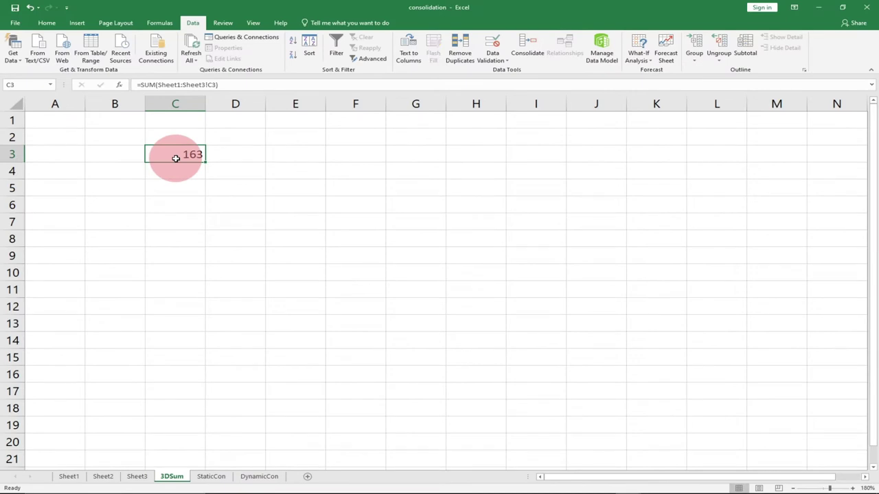
- Verify the 163 total against C3 on Sheet1, Sheet2 and Sheet3
left_click(68, 477)
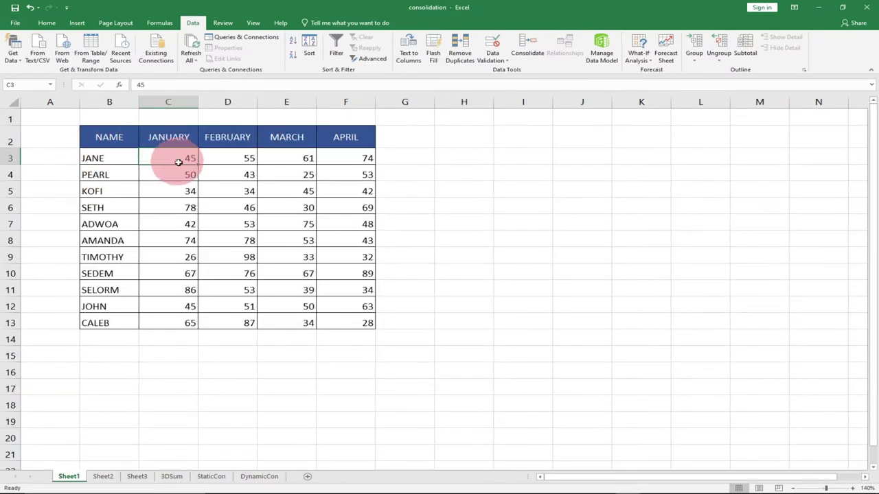
left_click(103, 477)
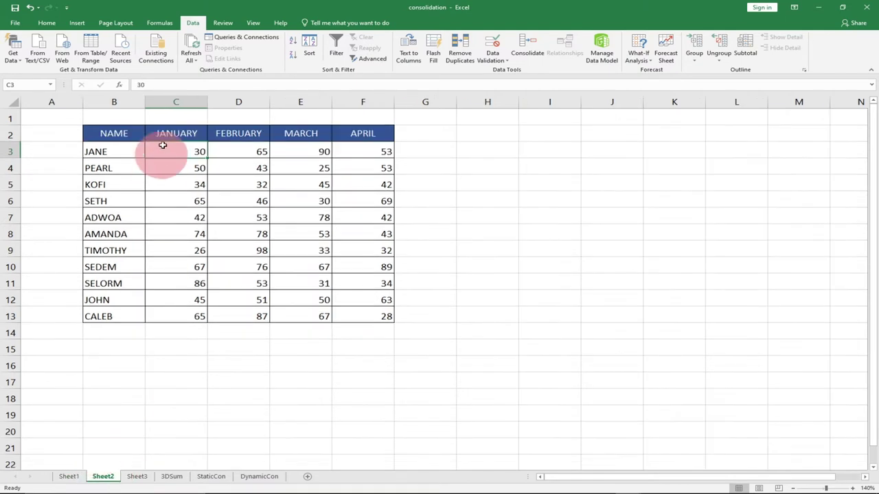
left_click(137, 477)
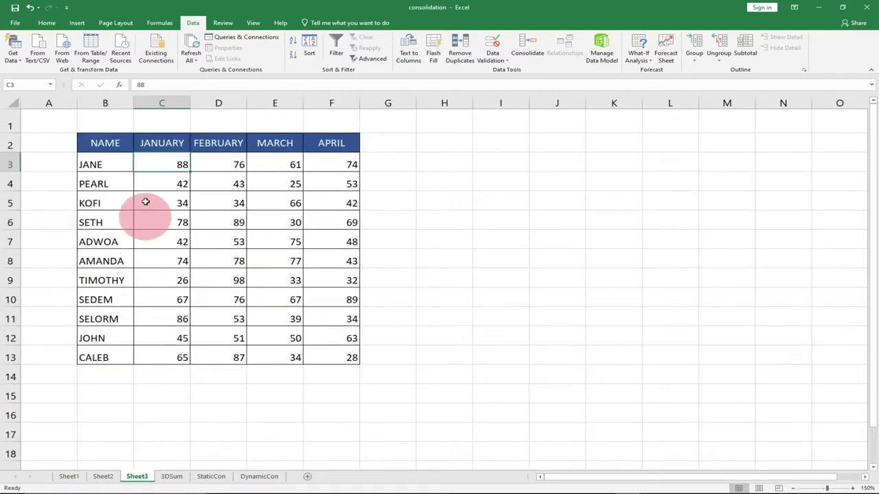
left_click(172, 476)
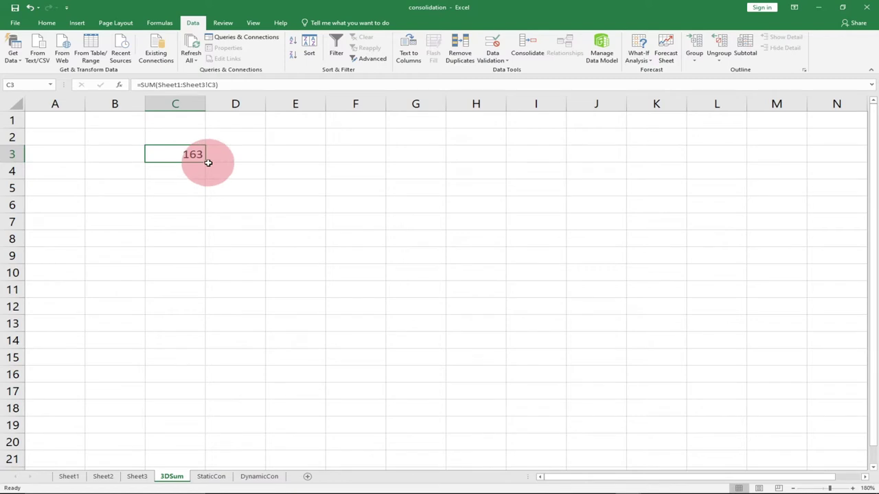
- Fill the 3D SUM formula across to F3 and down to row 13, filling C3:F13
left_click_drag(206, 163, 375, 279)
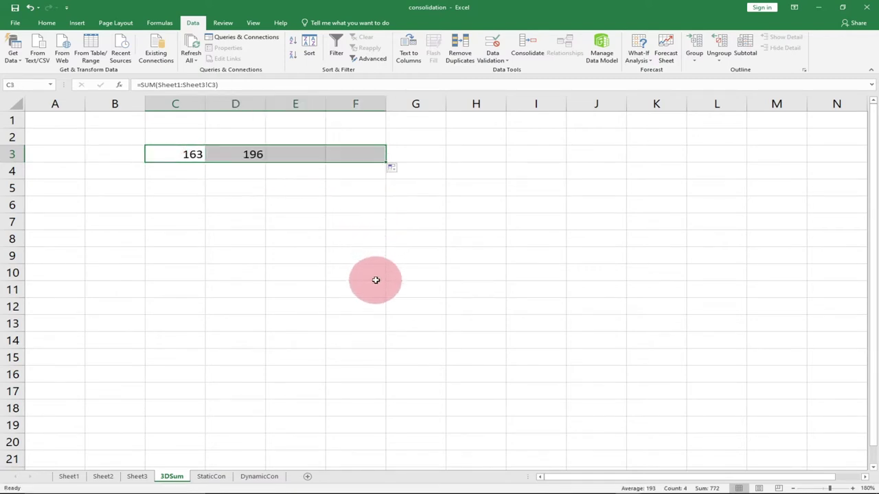
mouse_move(387, 162)
left_mouse_down()
mouse_move(436, 160)
mouse_move(386, 157)
left_mouse_up()
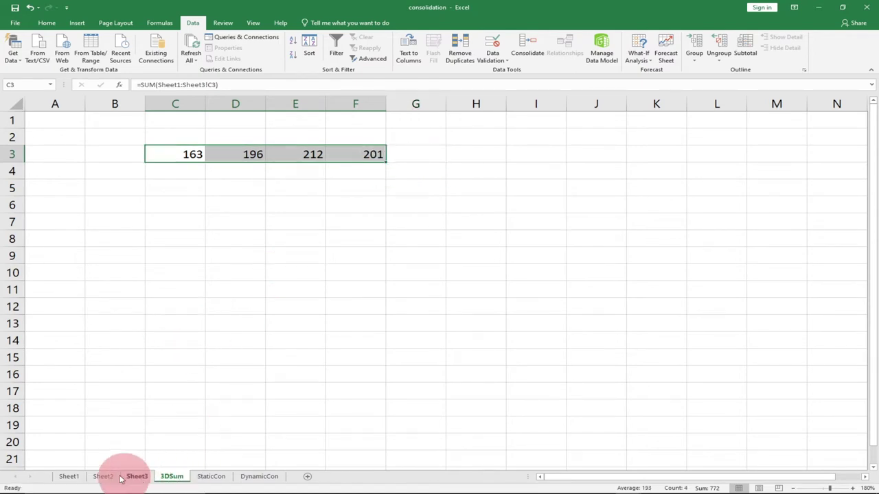
left_click(66, 477)
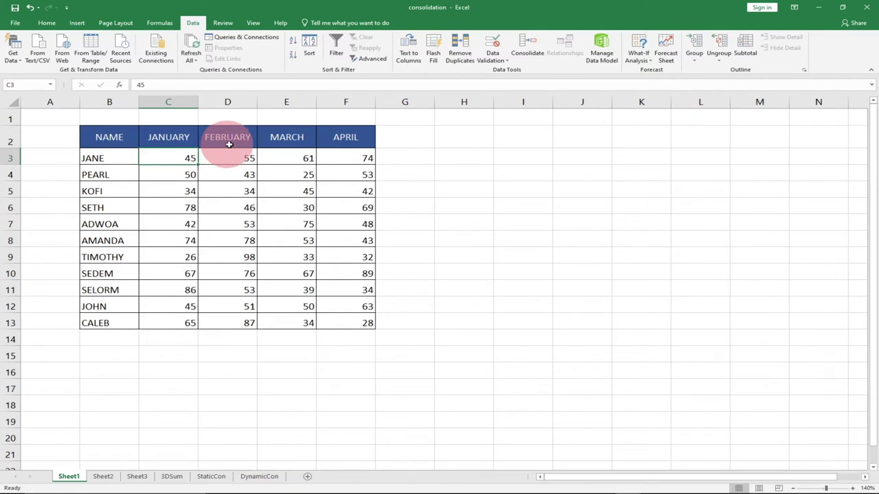
left_click(172, 476)
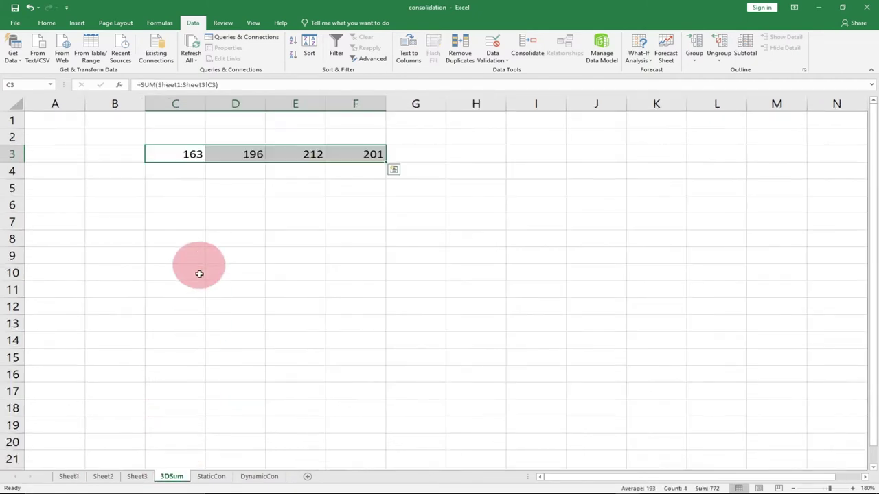
left_click_drag(387, 162, 383, 331)
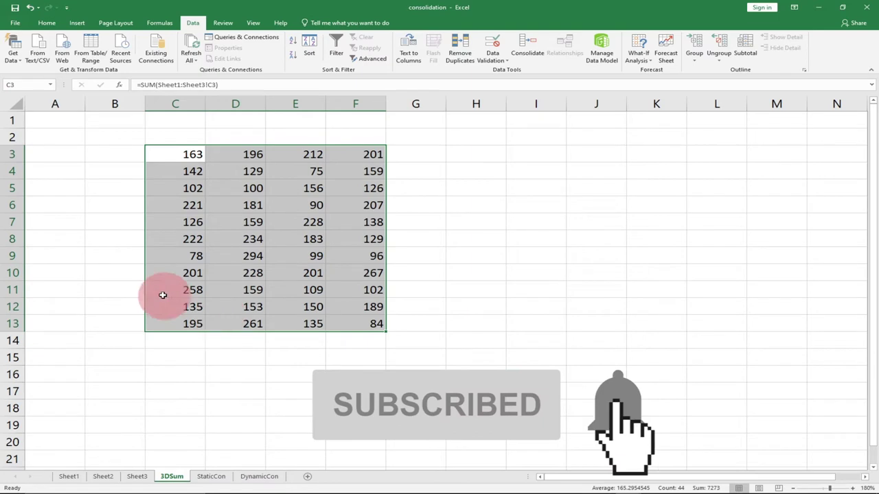
left_click(69, 477)
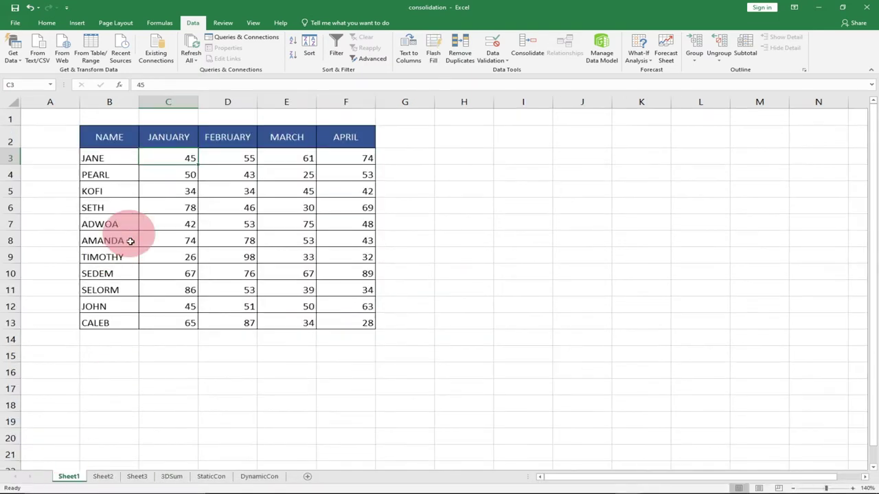
- Look over the sheets and the 3D SUM formula in 3DSum cell D3
double_click(236, 159)
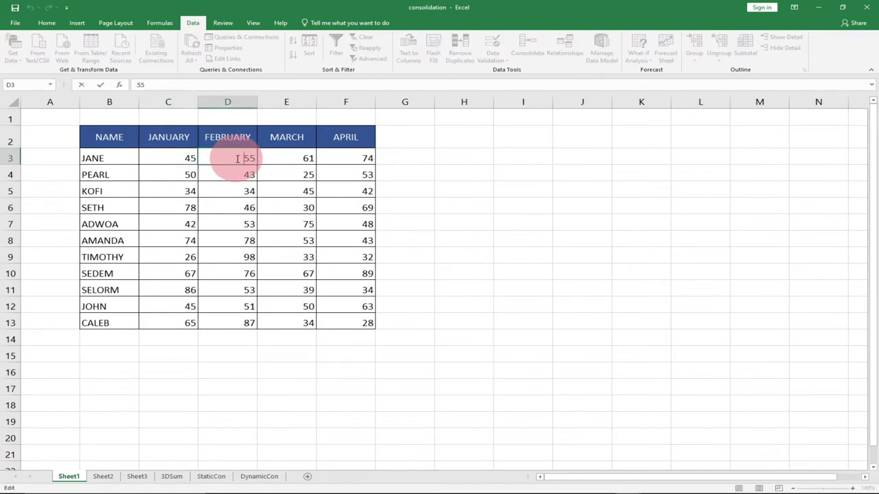
left_click(101, 476)
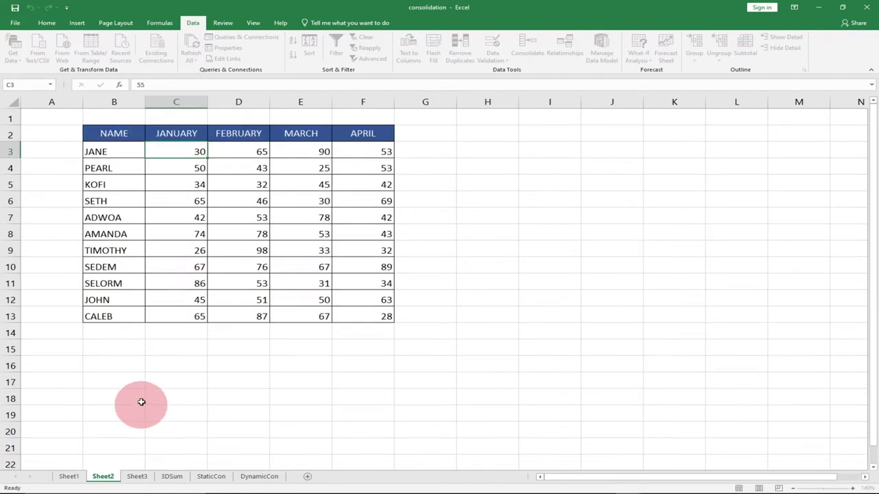
left_click(137, 477)
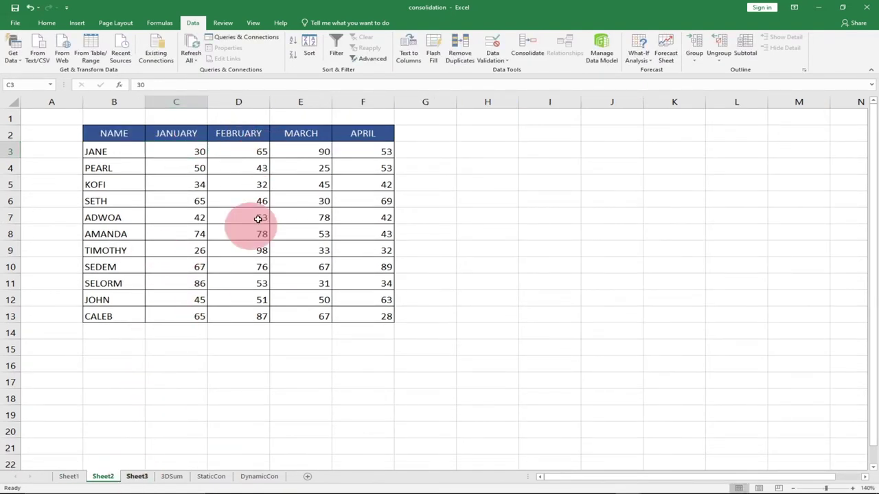
left_click(172, 477)
left_click(254, 155)
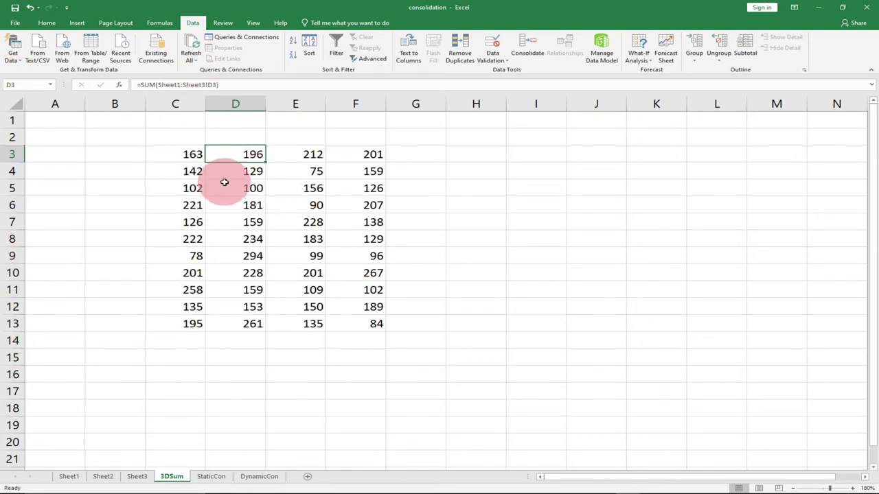
- Move Sheet1's table to D4:H15 and Sheet2's to B4:F15, then inspect 3DSum D9:D10
left_click(67, 476)
left_click_drag(87, 135, 347, 324)
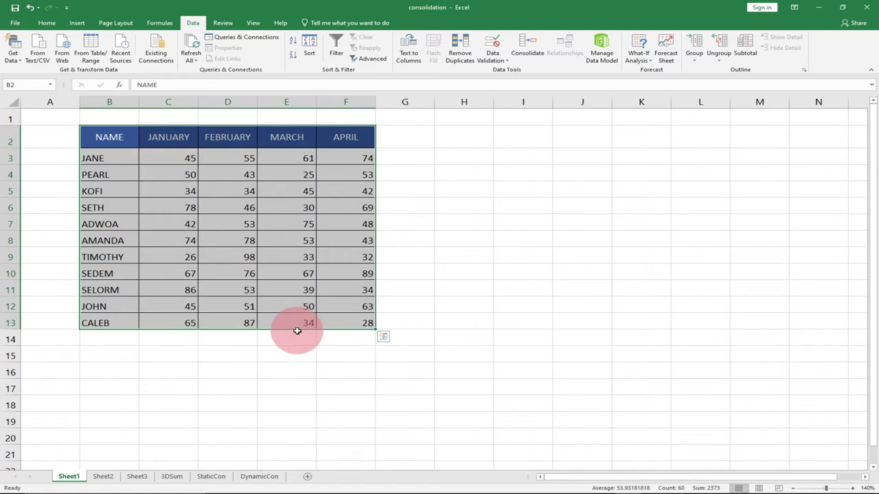
left_click_drag(295, 332, 412, 362)
left_click(103, 477)
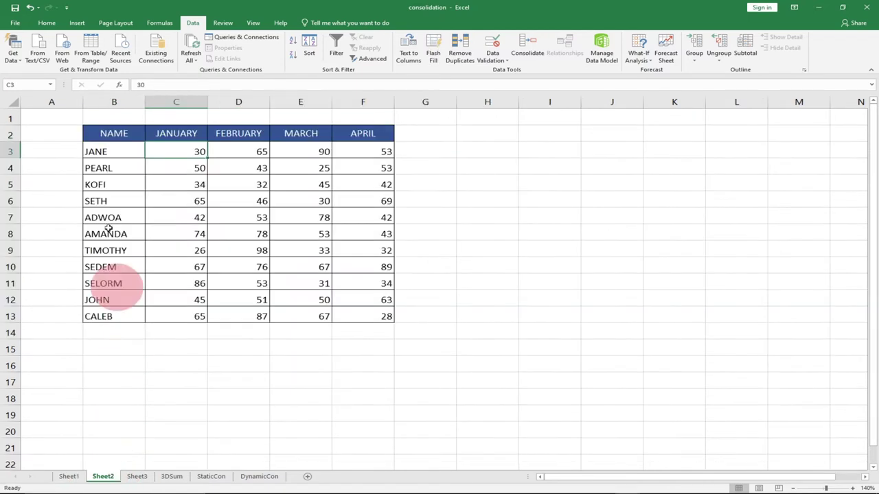
left_click_drag(89, 131, 353, 314)
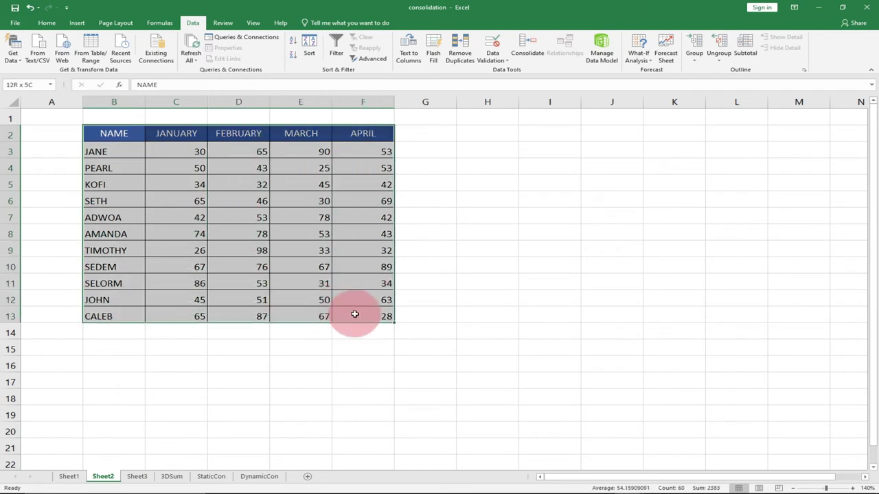
left_click_drag(247, 339, 241, 353)
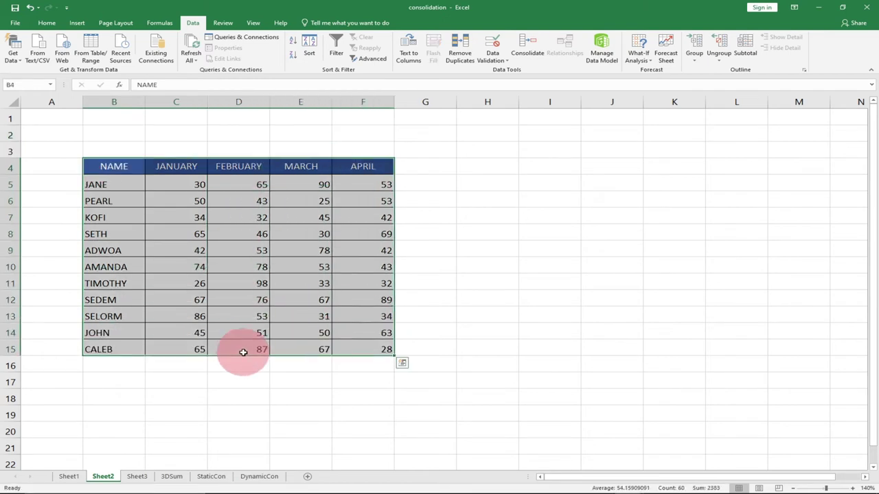
left_click(173, 477)
left_click_drag(237, 264, 240, 255)
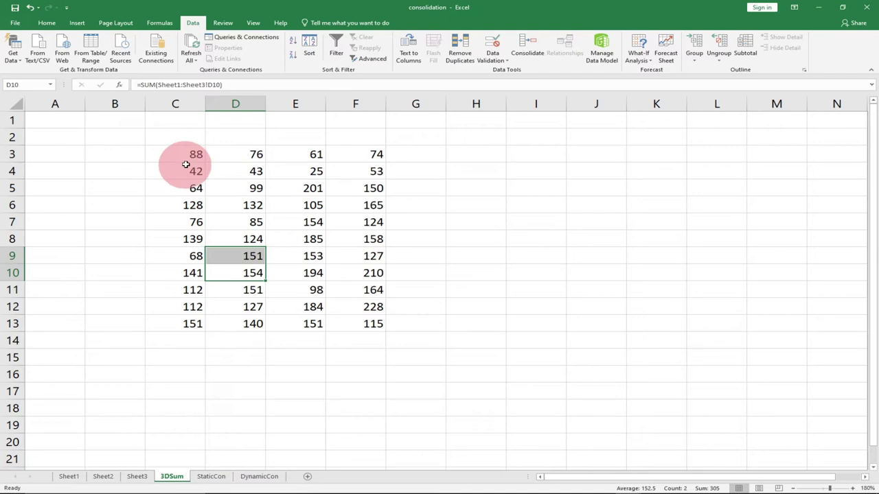
- Compare the shifted sheet tables with the changed 3DSum totals, then go to StaticCon
left_click(67, 481)
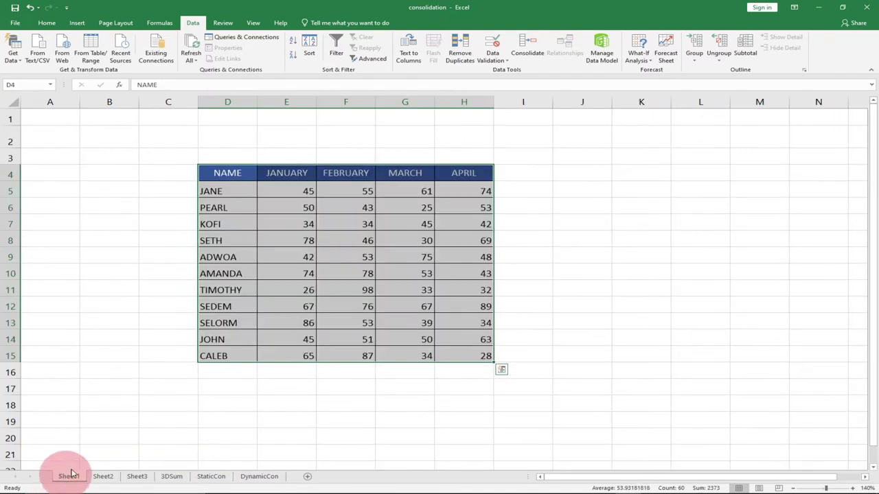
left_click(115, 480)
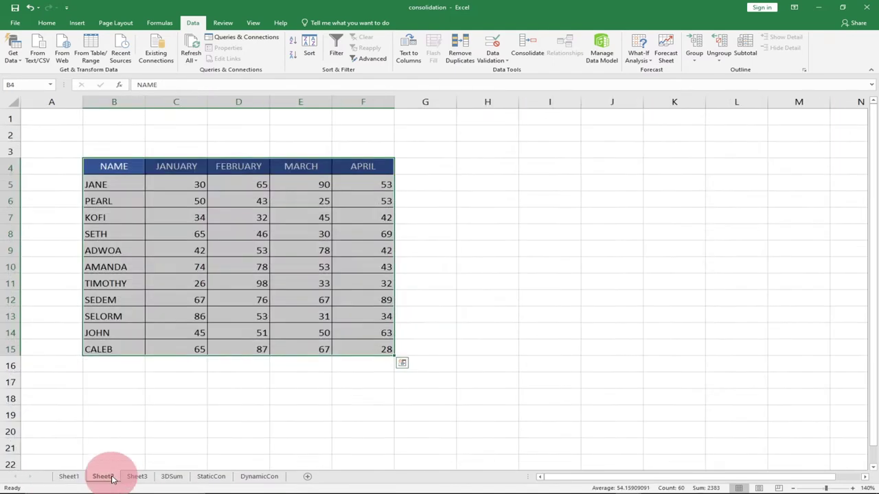
left_click(137, 477)
left_click(172, 477)
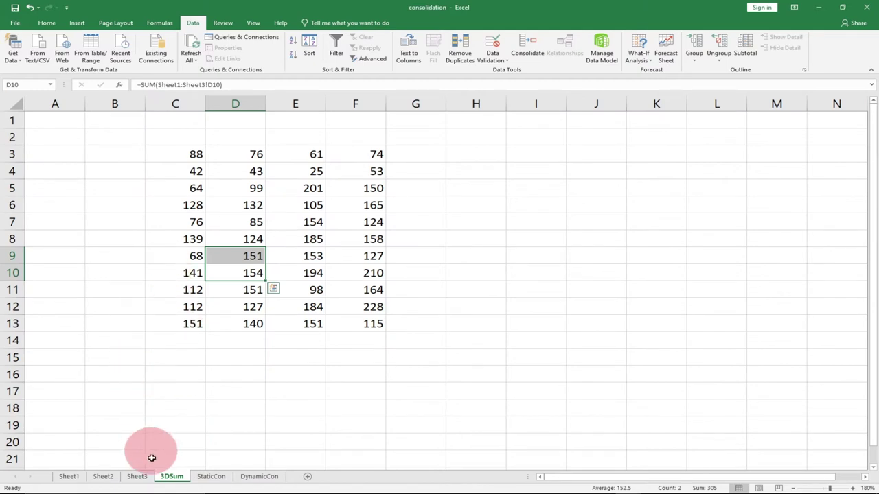
left_click(135, 476)
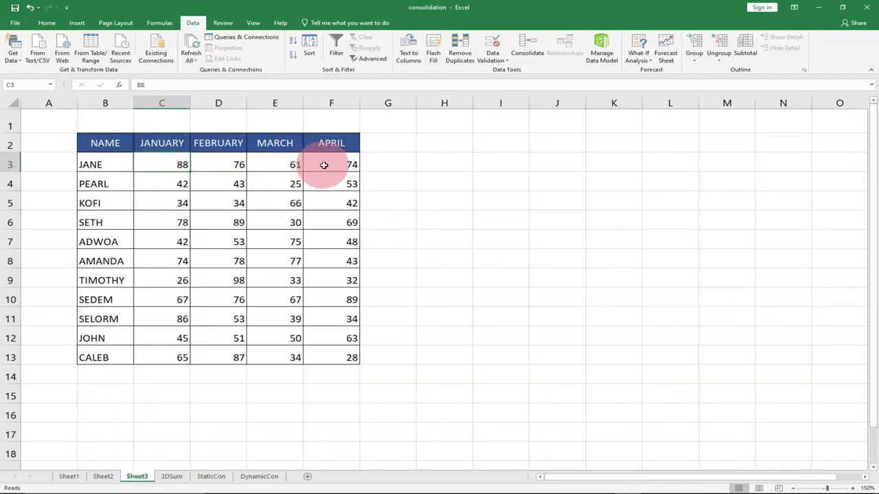
left_click(171, 476)
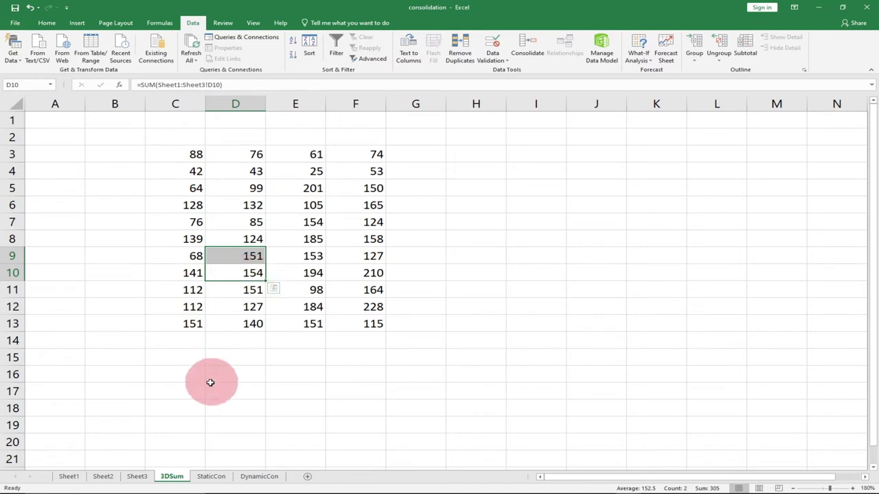
left_click(208, 476)
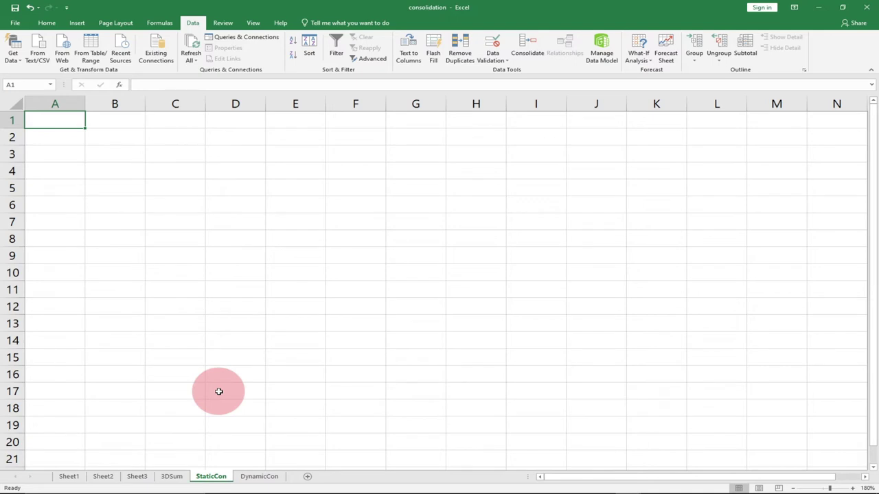
- Open Data > Consolidate on the StaticCon sheet
left_click(69, 476)
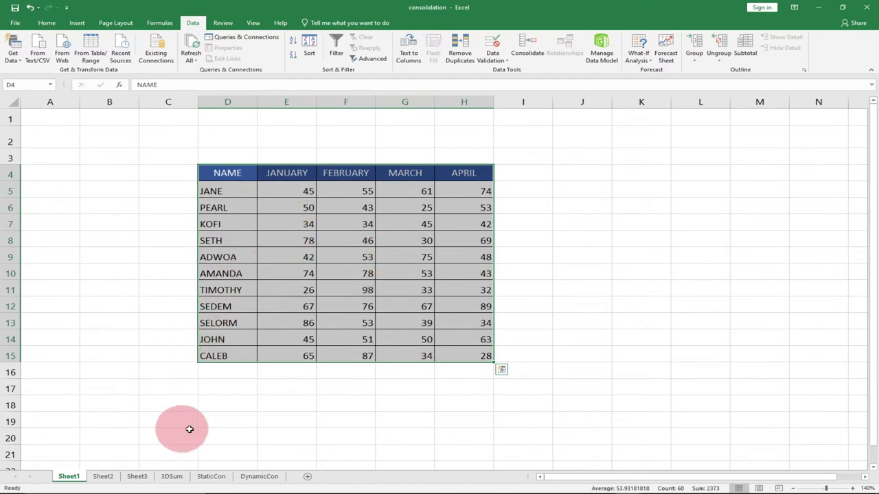
left_click(212, 479)
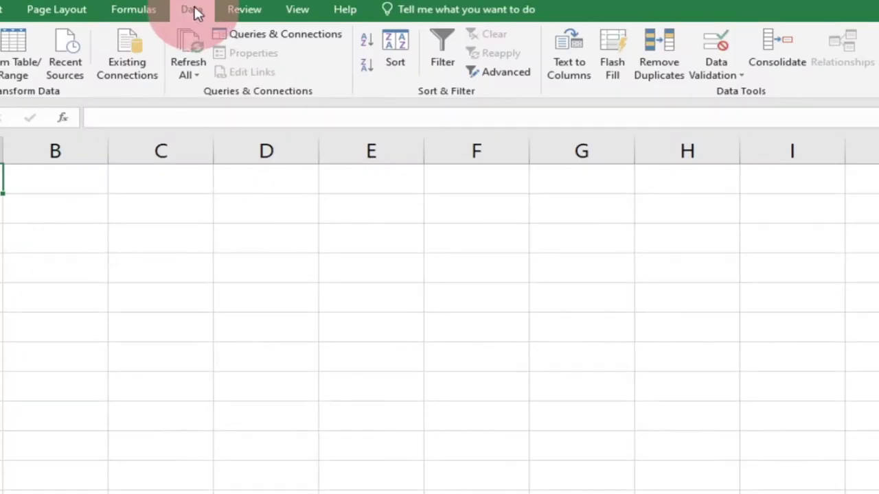
left_click(784, 63)
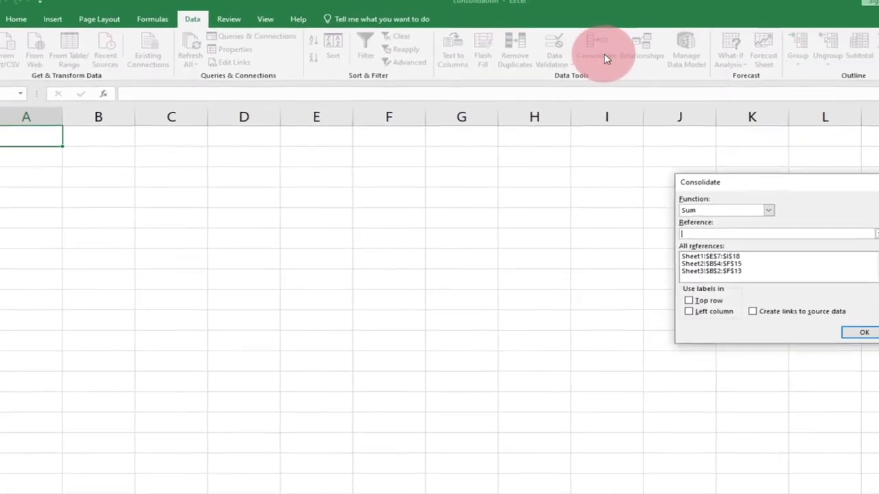
left_click_drag(793, 181, 687, 161)
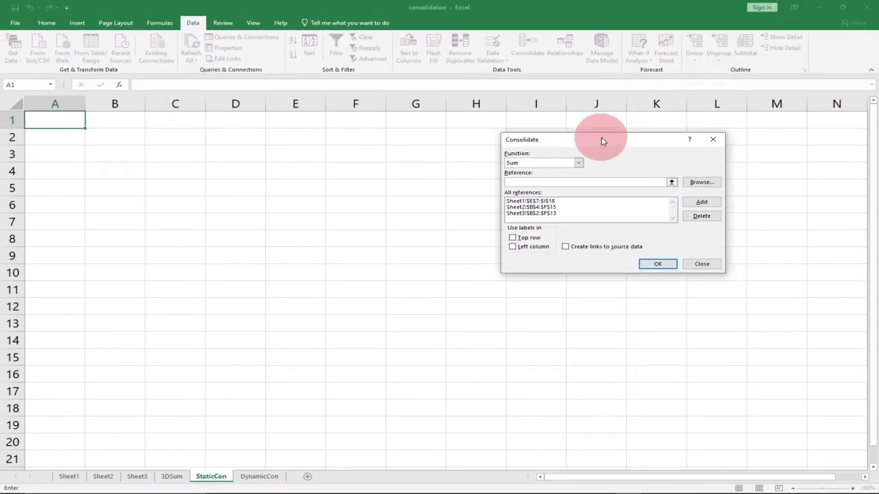
- Delete the old Sheet3, Sheet1 and Sheet2 references from All references
left_click(530, 213)
left_click(701, 216)
left_click(532, 201)
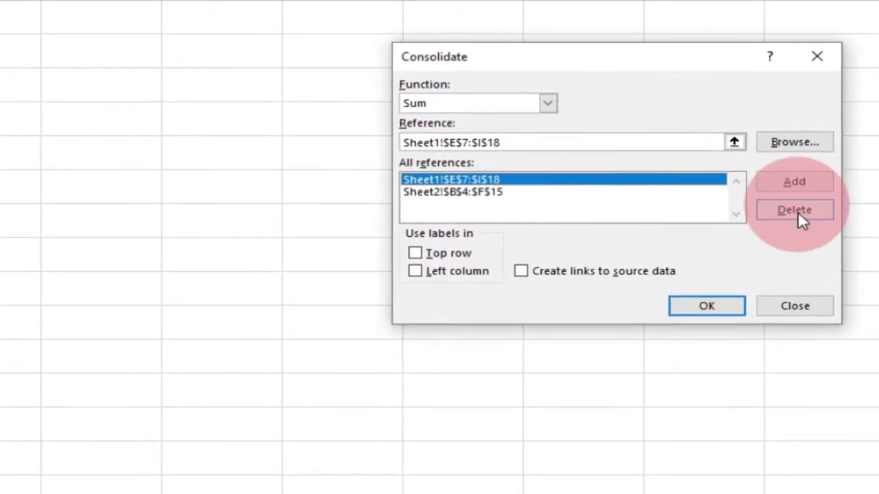
left_click(797, 212)
left_click(487, 181)
left_click(783, 208)
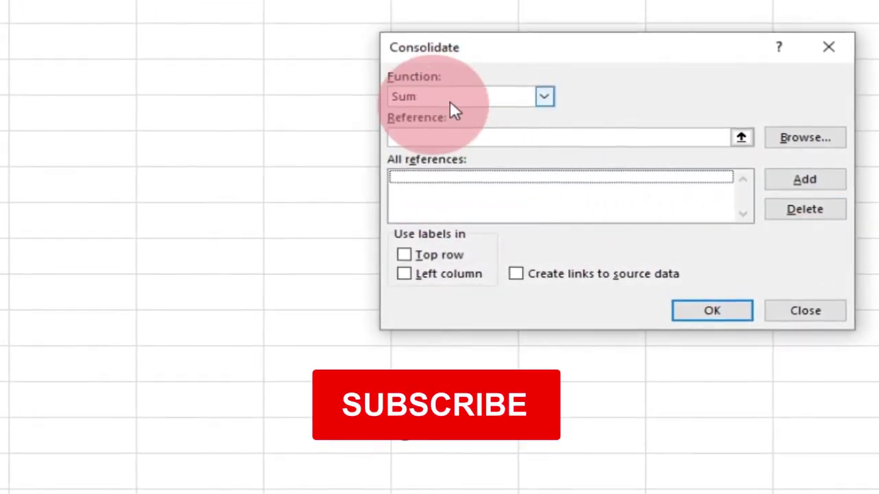
left_click_drag(495, 55, 248, 64)
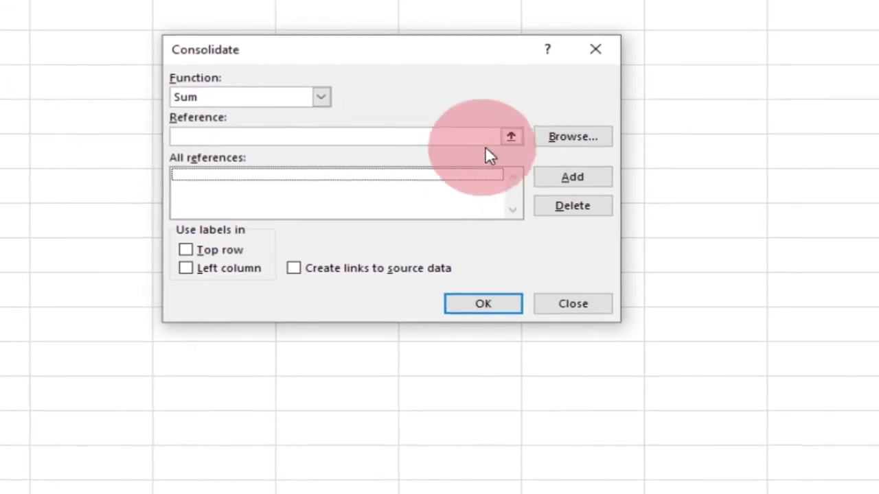
- Add Sheet1's D4:H15 and Sheet2's B4:F15 tables as consolidation references
left_click(512, 138)
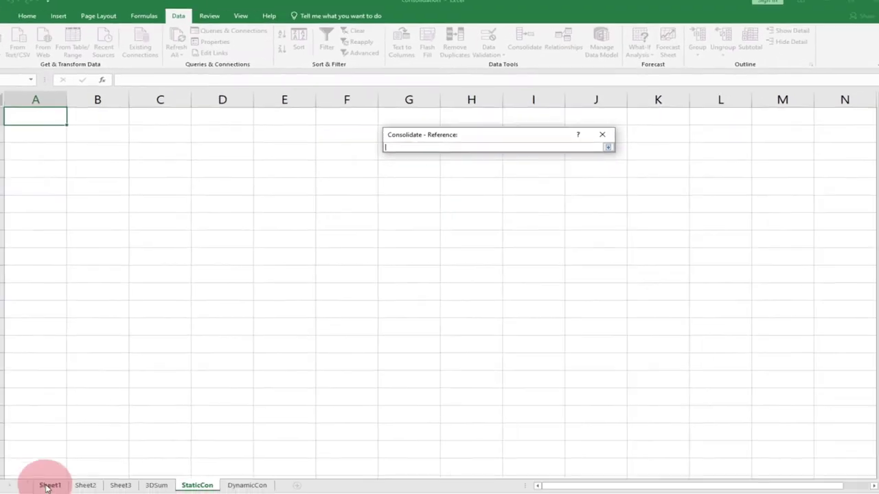
left_click(46, 486)
left_click_drag(229, 171, 450, 351)
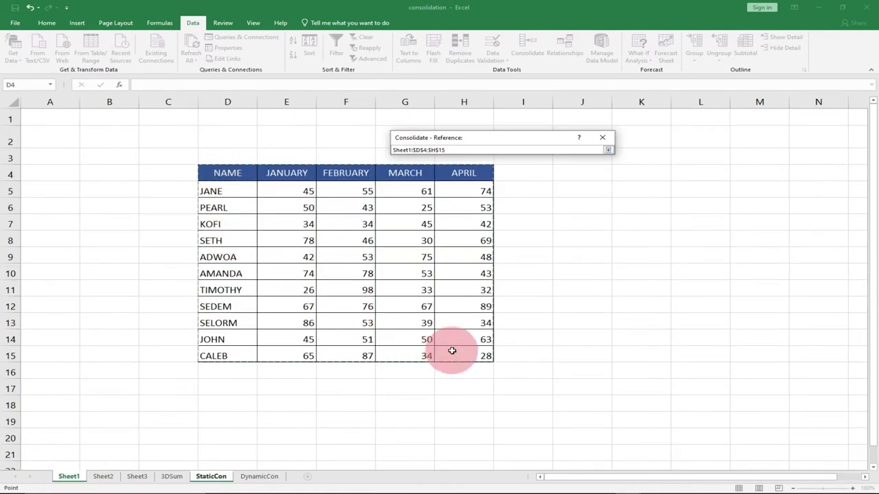
left_click(608, 150)
left_click(591, 200)
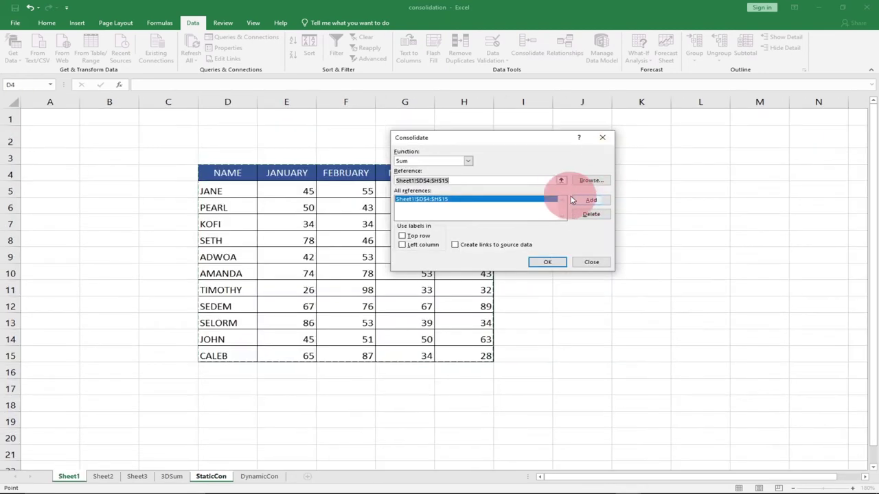
left_click(101, 476)
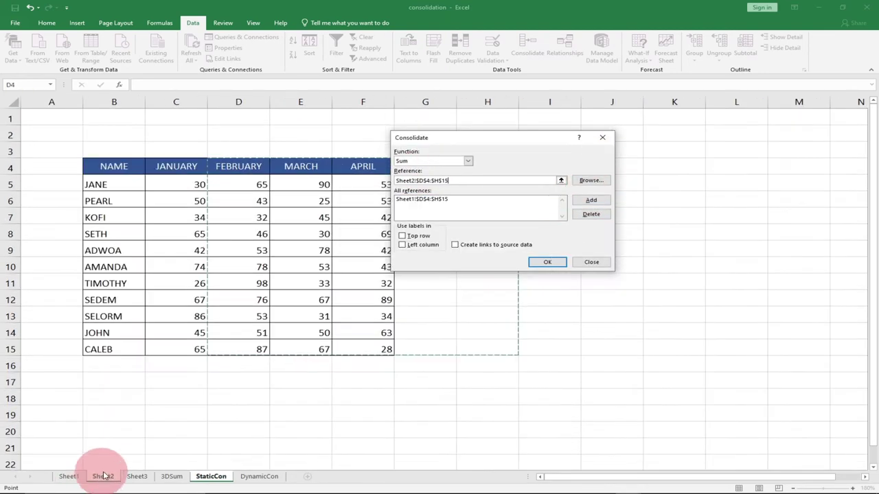
left_click_drag(85, 161, 343, 343)
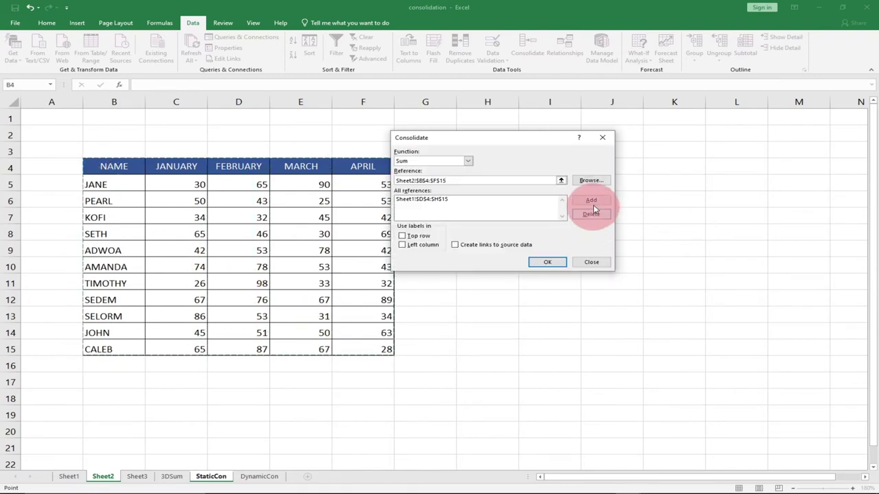
left_click(593, 204)
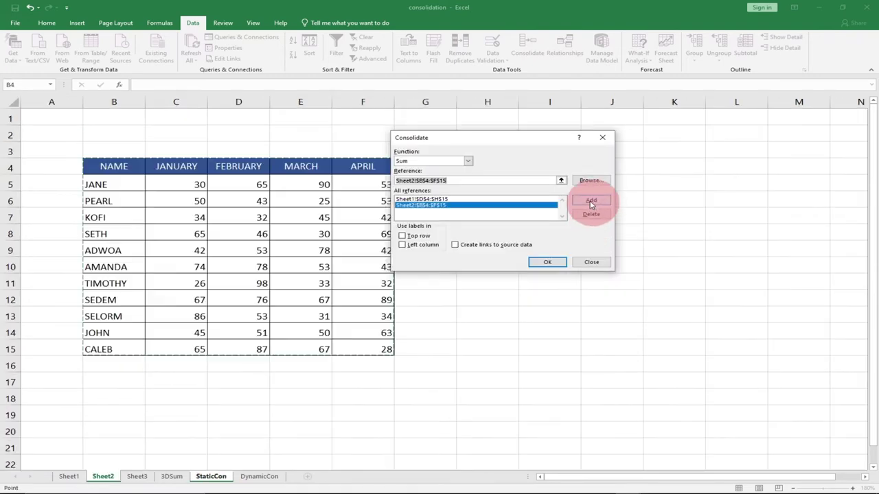
- Select Sheet3!$B$2:$F$13, tick Top row and Left column, and run the Sum consolidation
left_click(137, 477)
left_click_drag(78, 142, 314, 353)
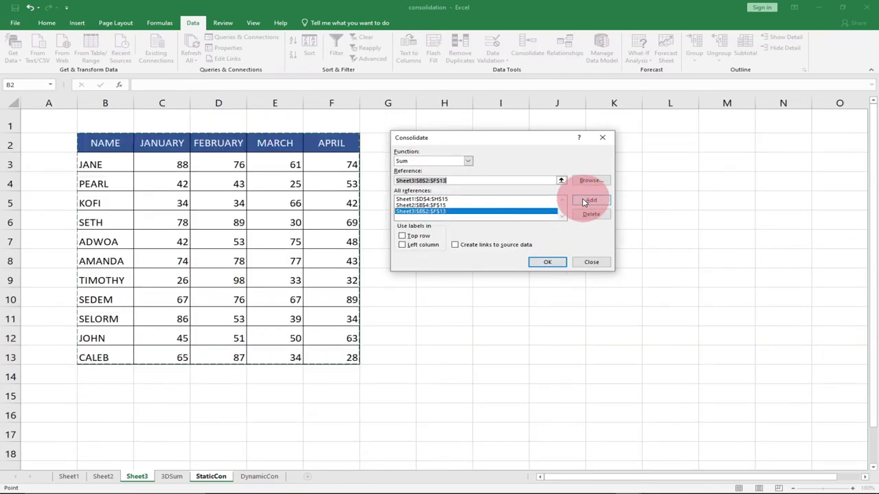
left_click(400, 236)
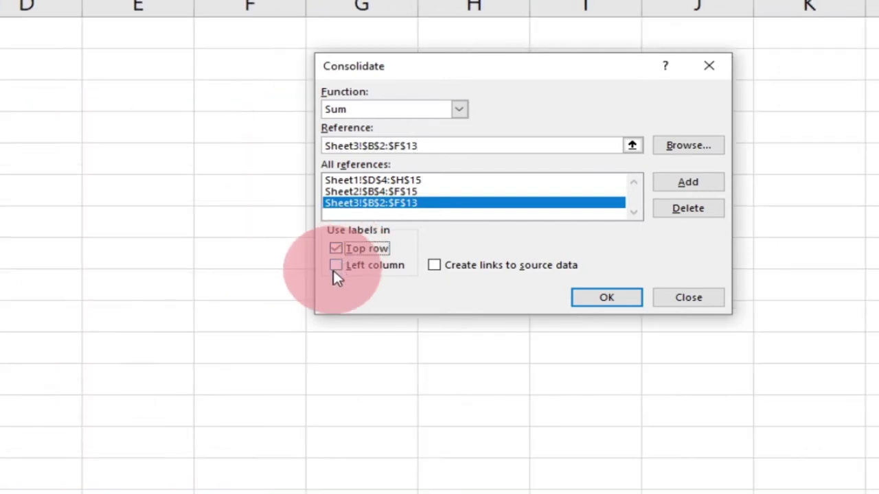
left_click(335, 266)
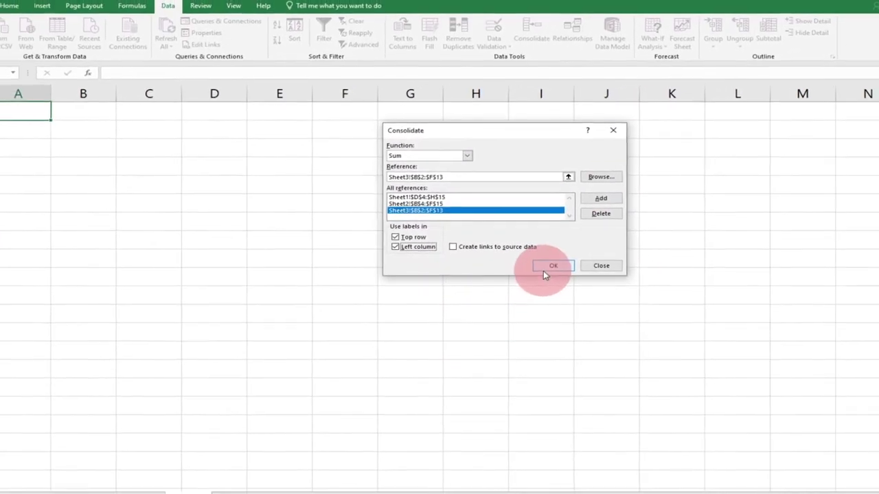
left_click(543, 271)
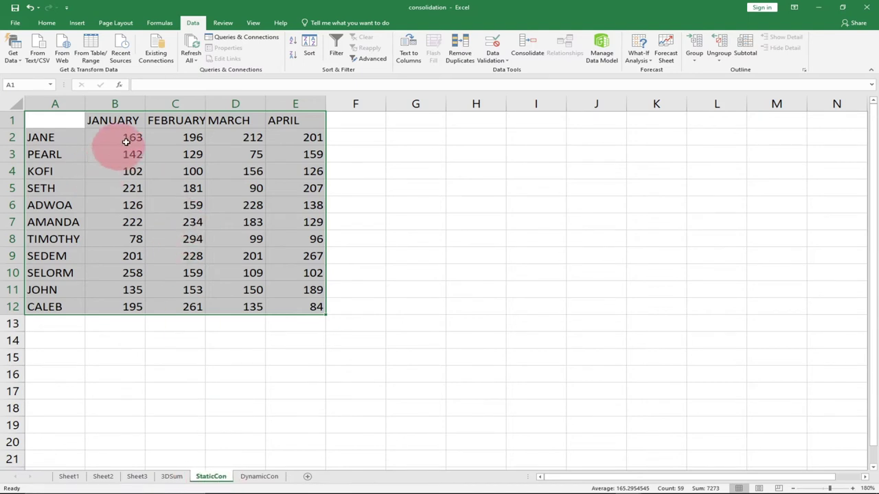
left_click(68, 476)
left_click(104, 476)
left_click(137, 477)
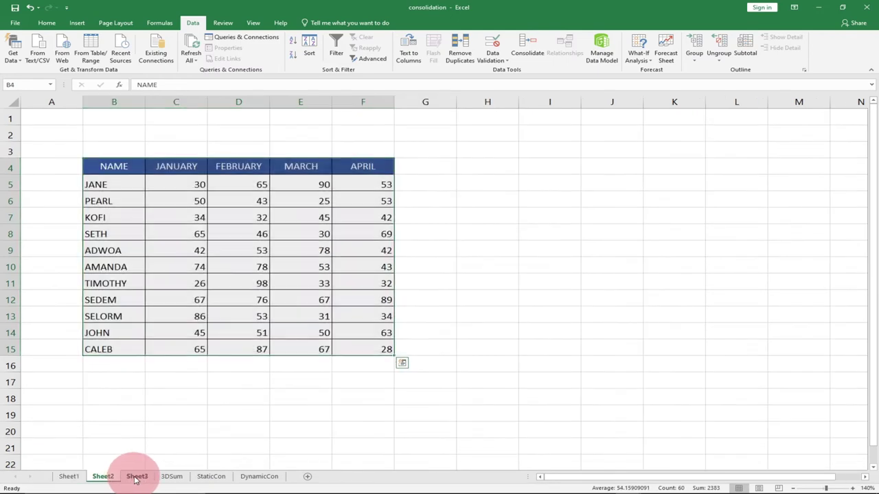
left_click(137, 157)
left_click(68, 476)
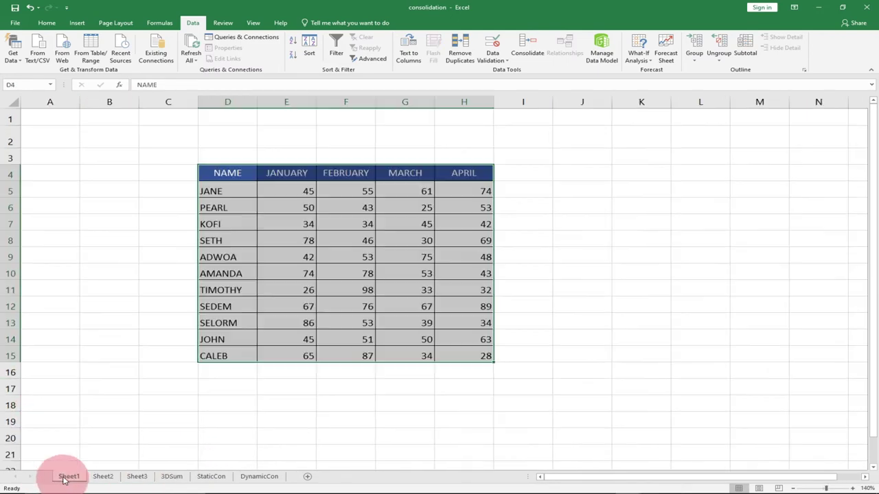
left_click(103, 476)
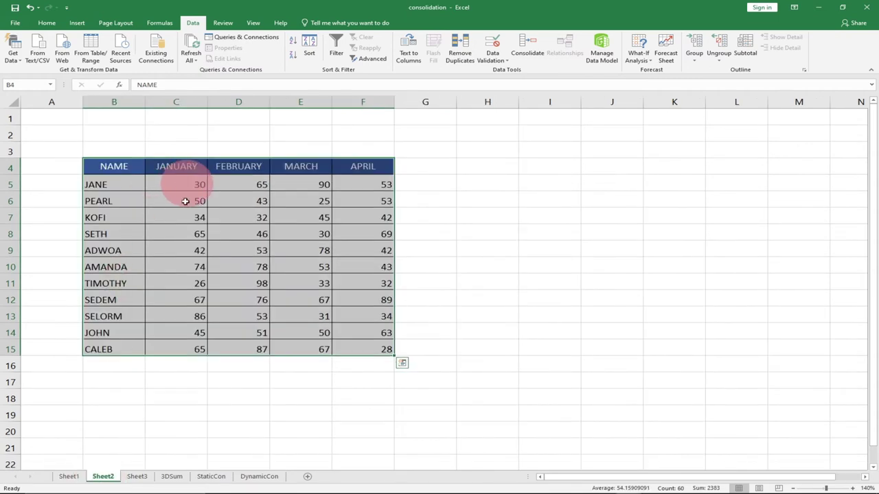
left_click(136, 477)
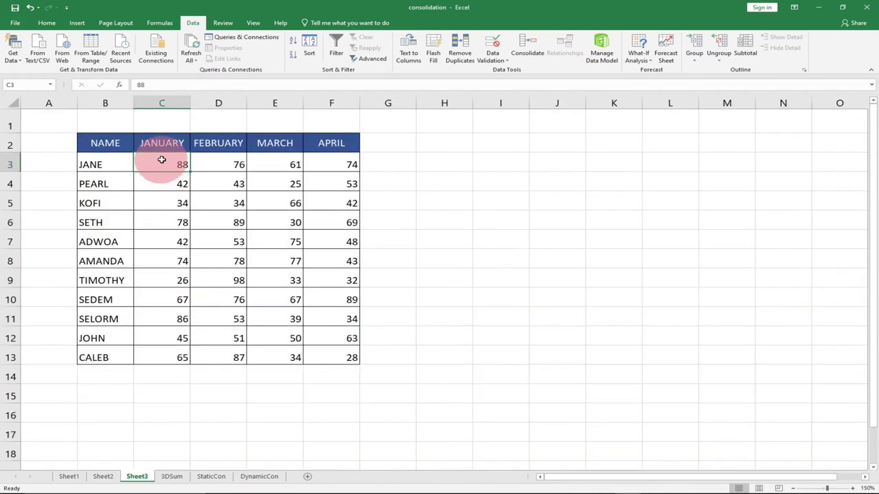
left_click(207, 476)
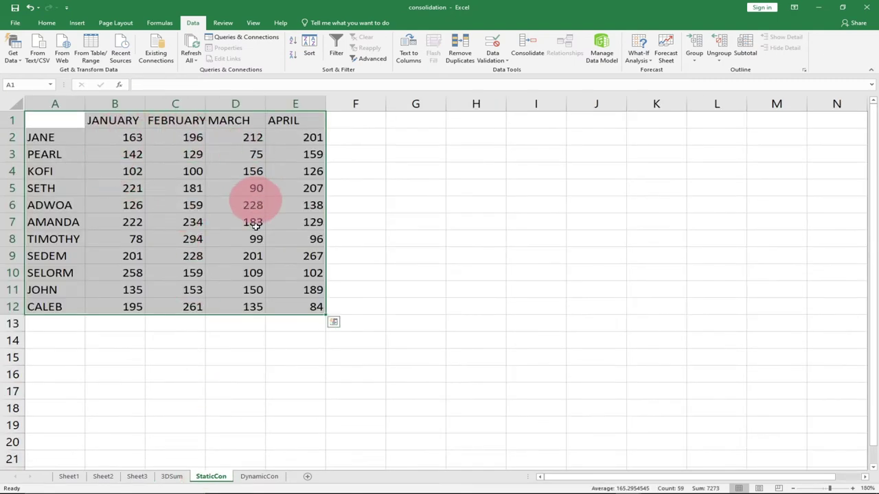
left_click(71, 478)
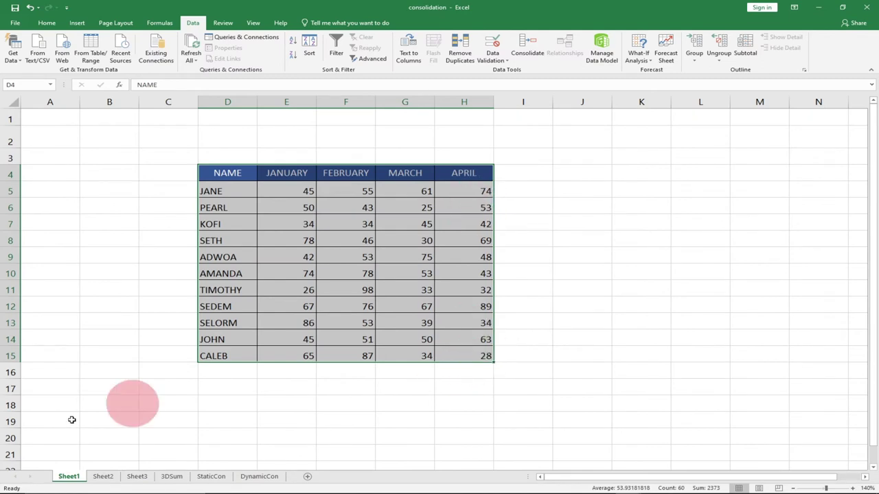
left_click(103, 477)
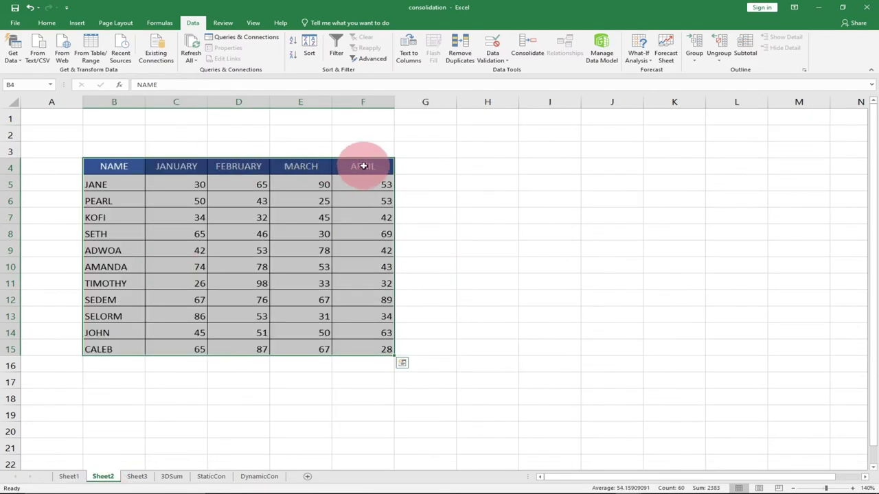
left_click(137, 476)
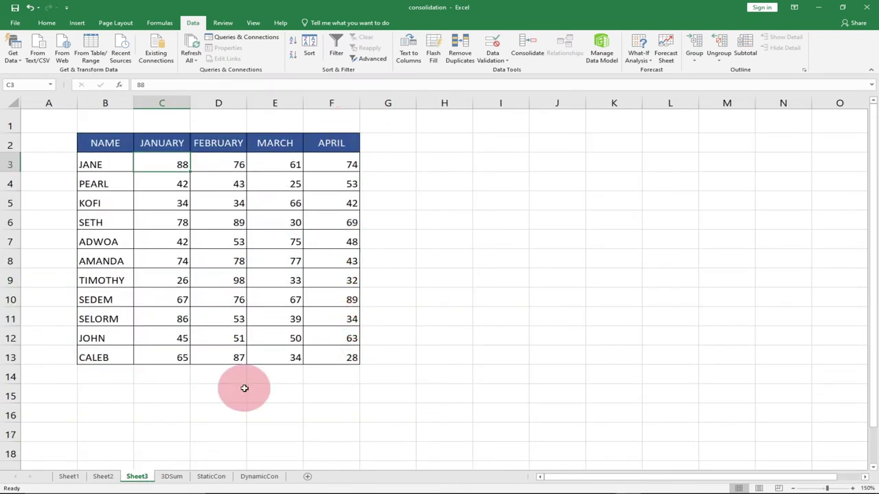
left_click(171, 476)
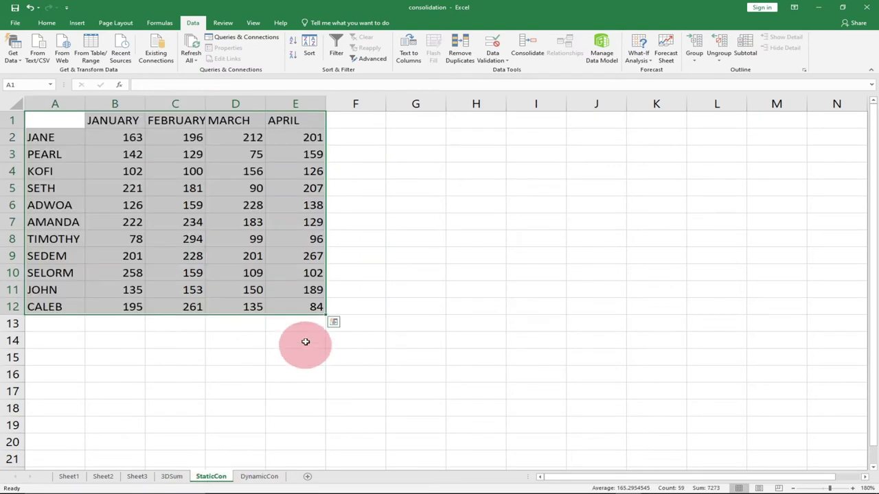
left_click(310, 308)
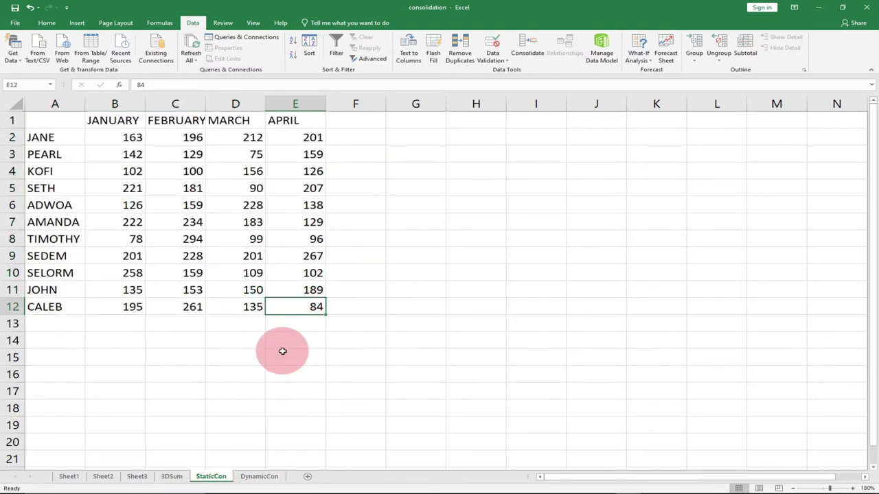
left_click(76, 476)
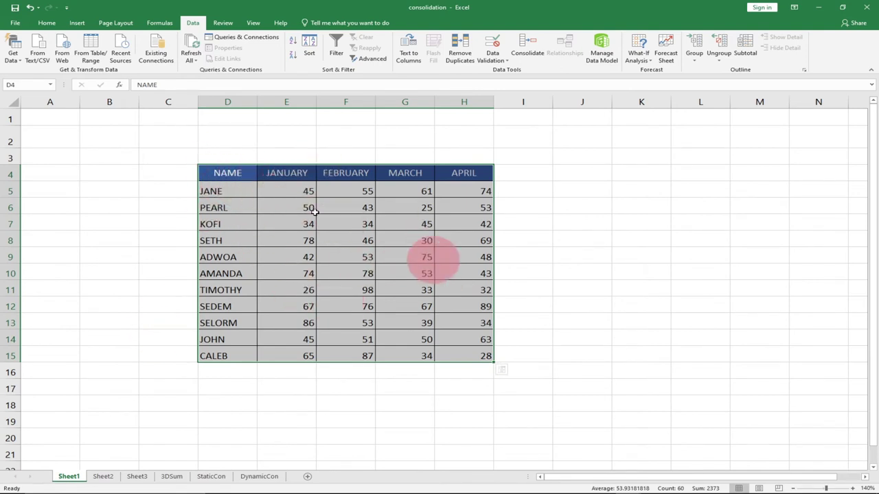
left_click(479, 191)
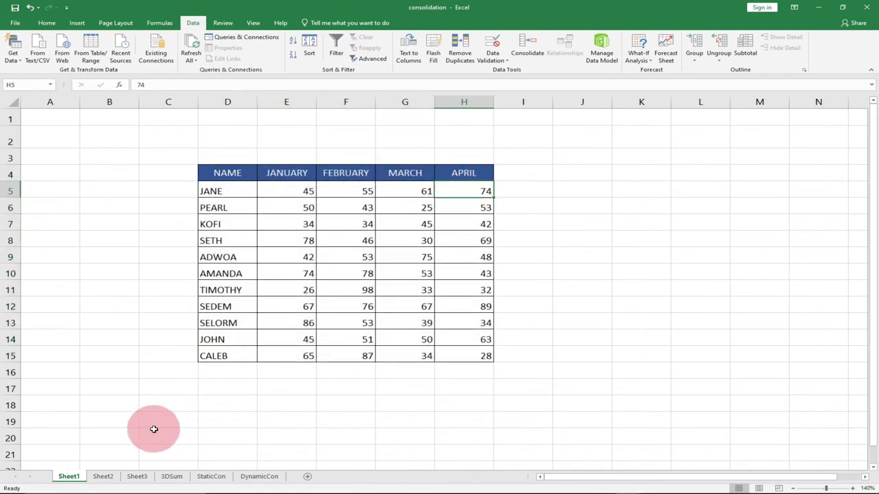
left_click(104, 479)
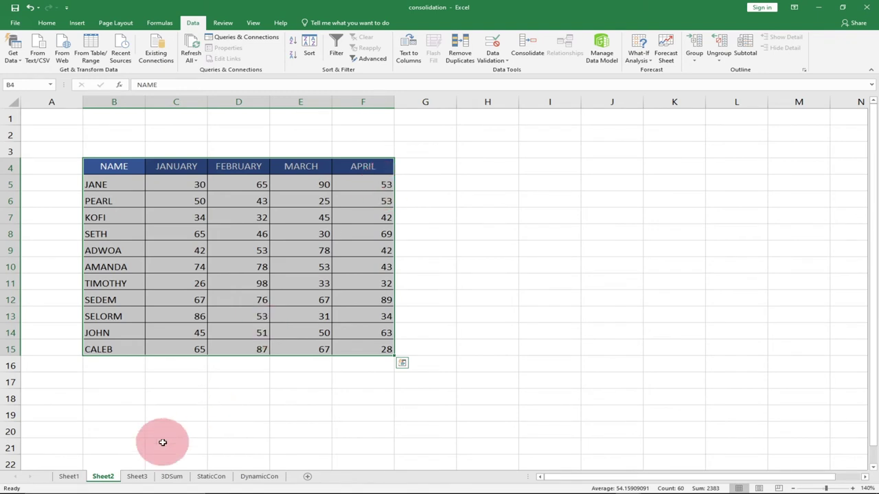
left_click(137, 476)
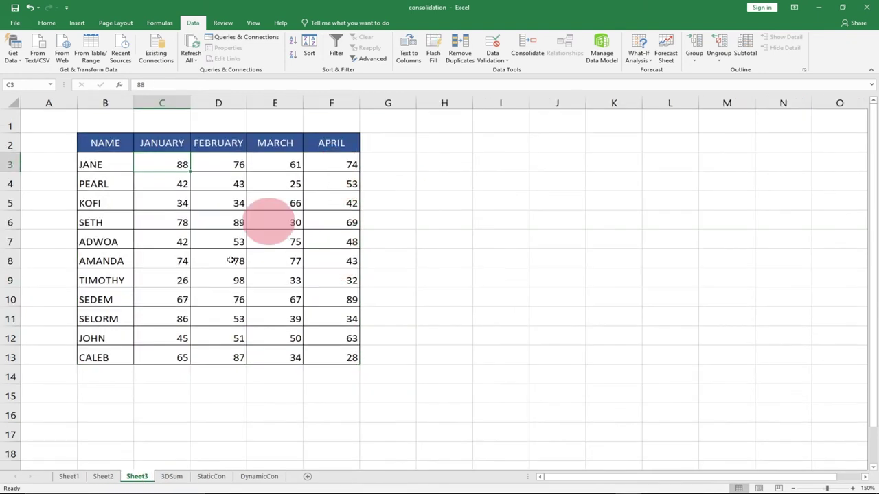
left_click(211, 477)
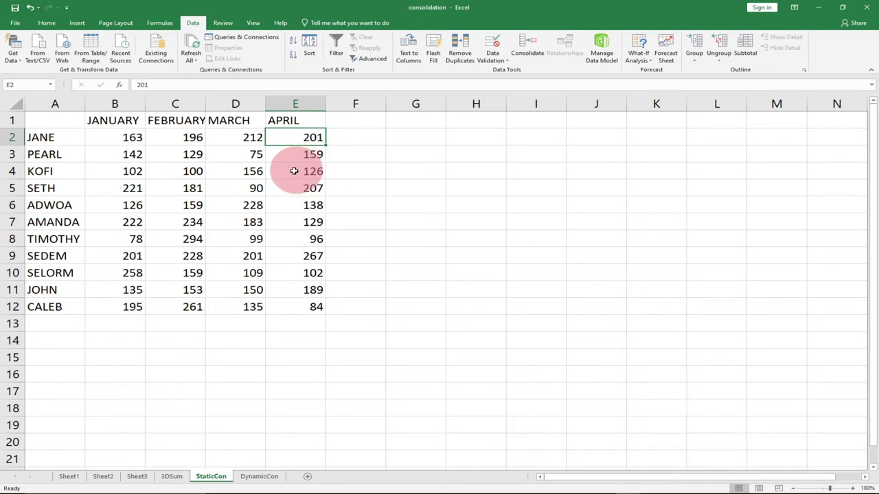
- Change Sheet1 cell E5 to 89 and check the StaticCon January total in B2
left_click(67, 477)
left_click(293, 195)
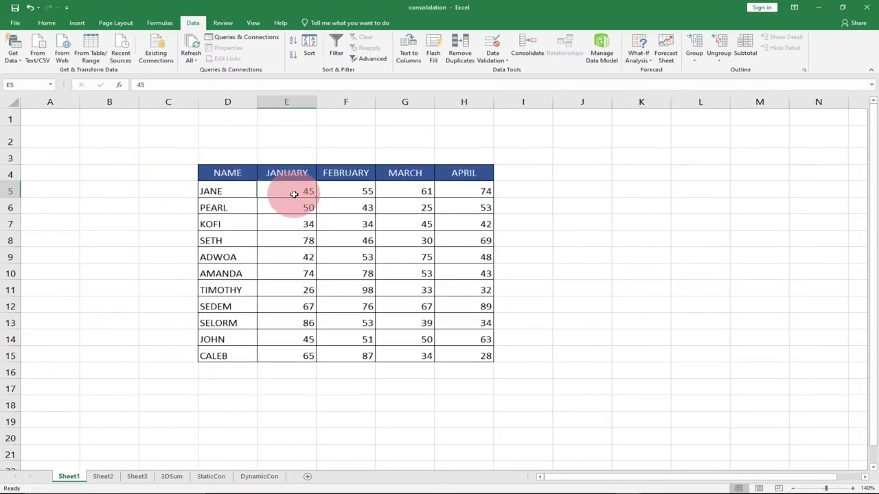
type("89")
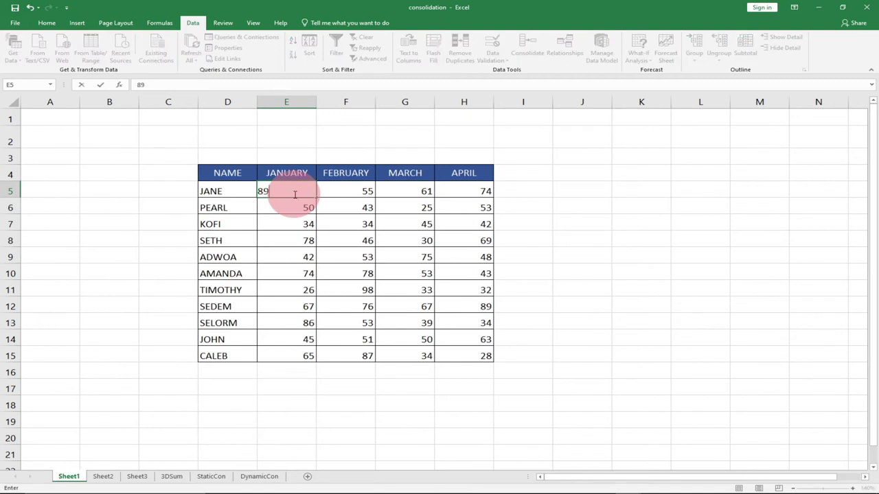
key("Return")
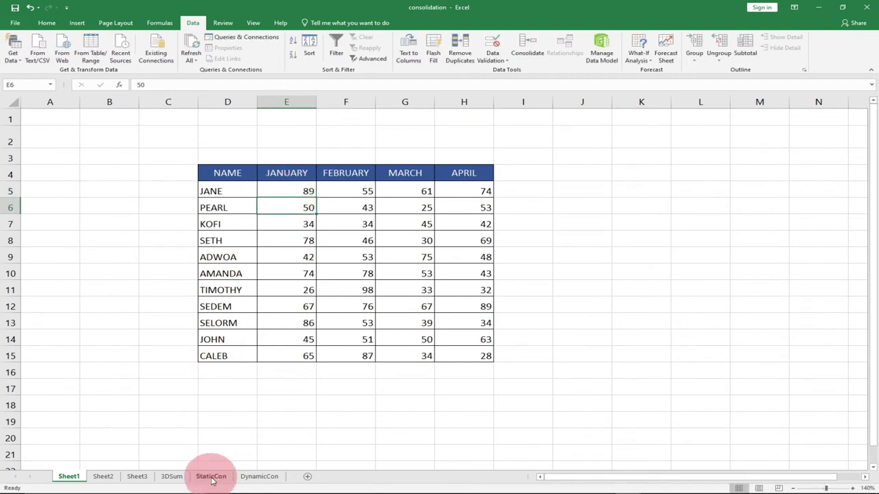
left_click(211, 478)
left_click(126, 138)
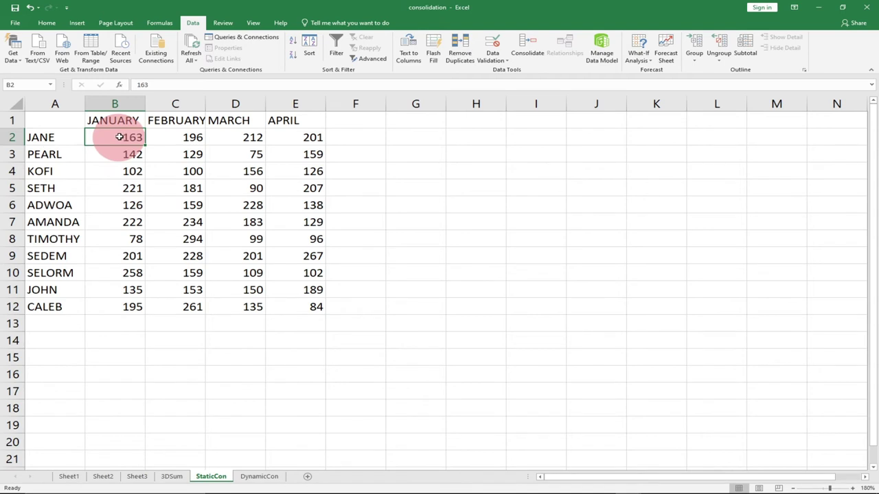
- Change Sheet2 cell C5, the first January score, from 30 to 46
left_click(103, 476)
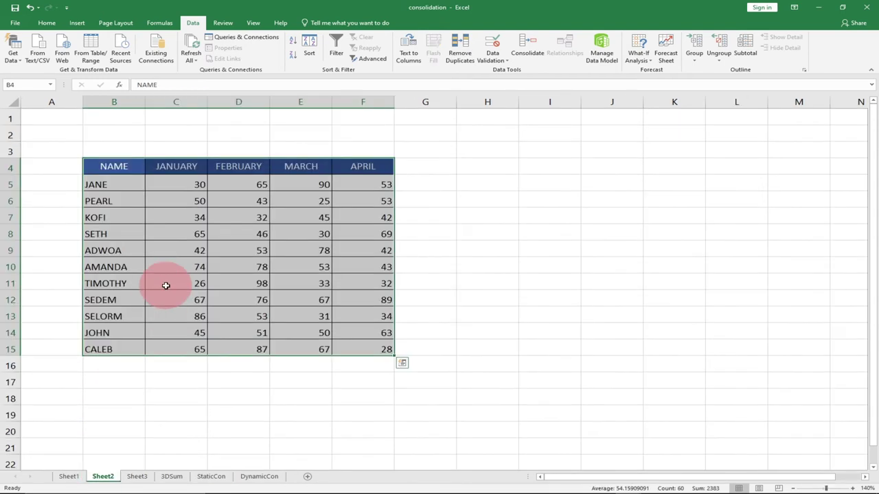
left_click(182, 185)
type("4")
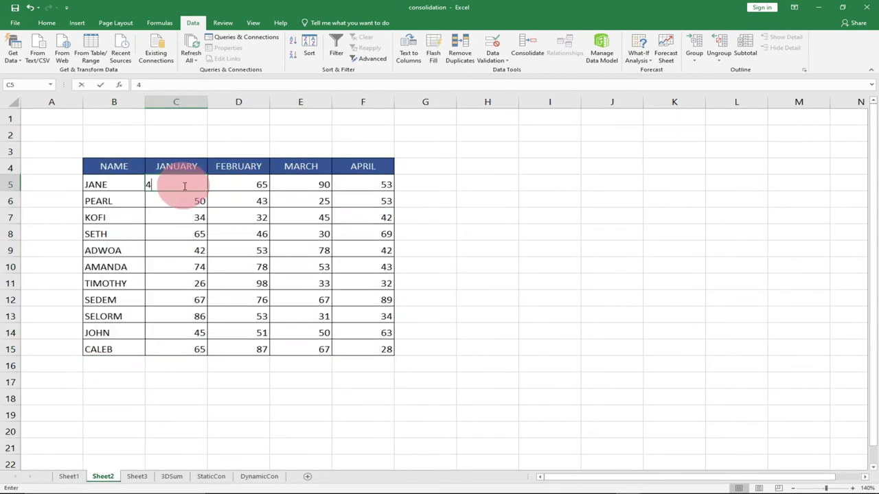
type("6")
key("Return")
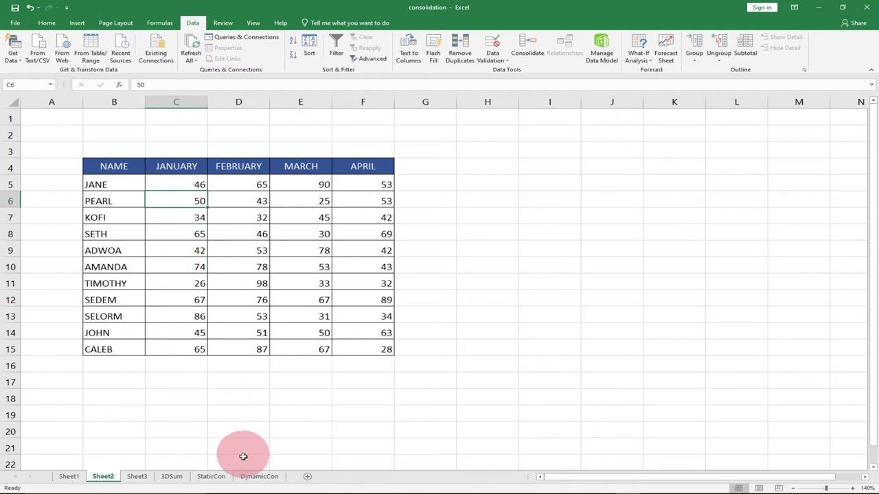
left_click(258, 477)
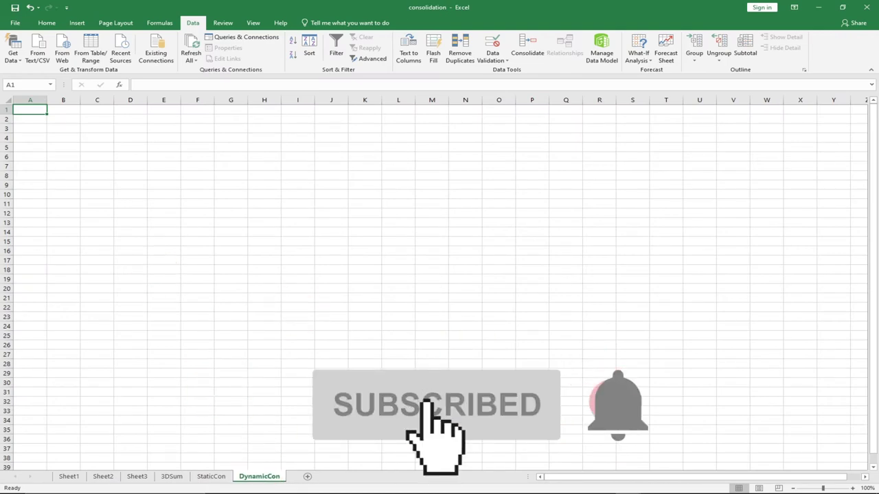
- Zoom the empty DynamicCon sheet in, then back out to show more columns and rows
left_click(852, 488)
left_click(852, 488)
left_click(851, 488)
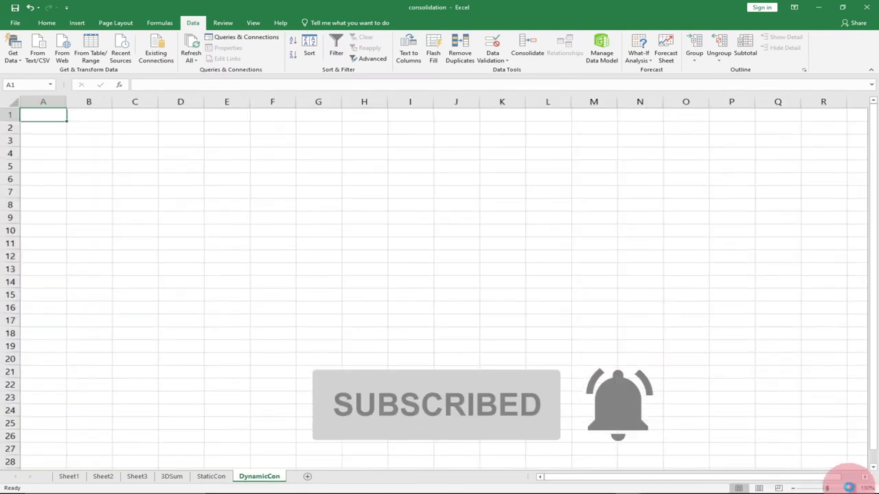
left_click(851, 489)
left_click(852, 488)
left_click(851, 488)
left_click(852, 488)
left_click(848, 488)
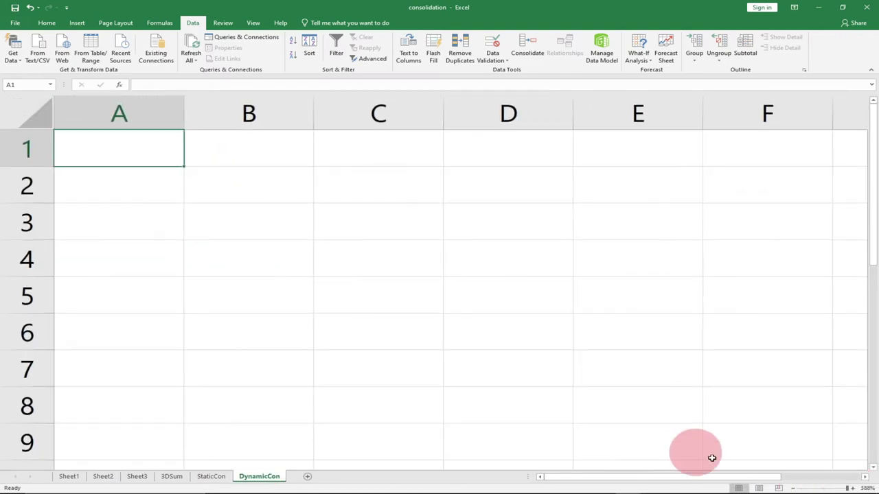
left_click(790, 488)
left_click(790, 488)
left_click(789, 488)
left_click(789, 488)
left_click(789, 488)
left_click(790, 488)
left_click(790, 488)
left_click(790, 489)
left_click(790, 488)
left_click(790, 488)
left_click(789, 488)
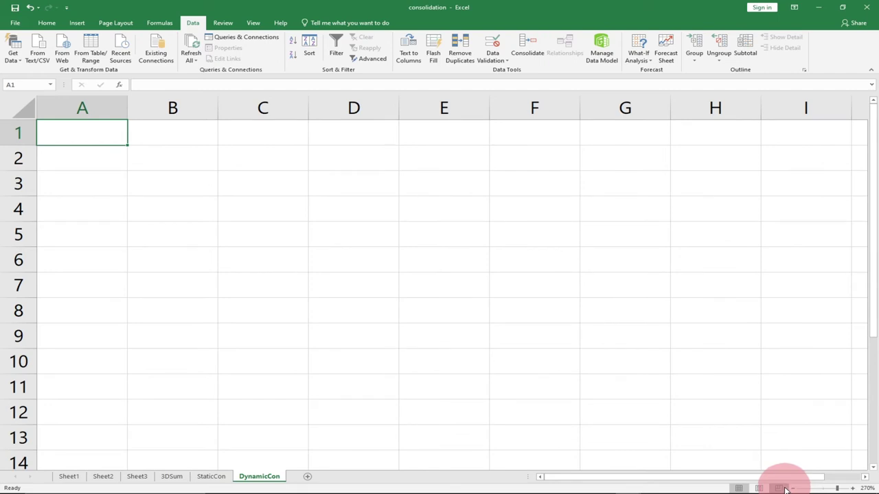
left_click_drag(832, 491, 830, 491)
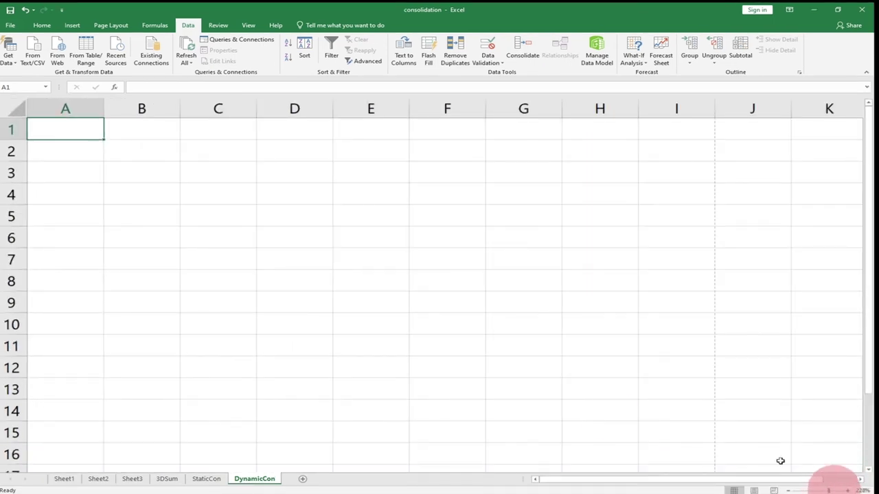
- Glance at the StaticCon results, then open Data > Consolidate on DynamicCon
left_click(204, 478)
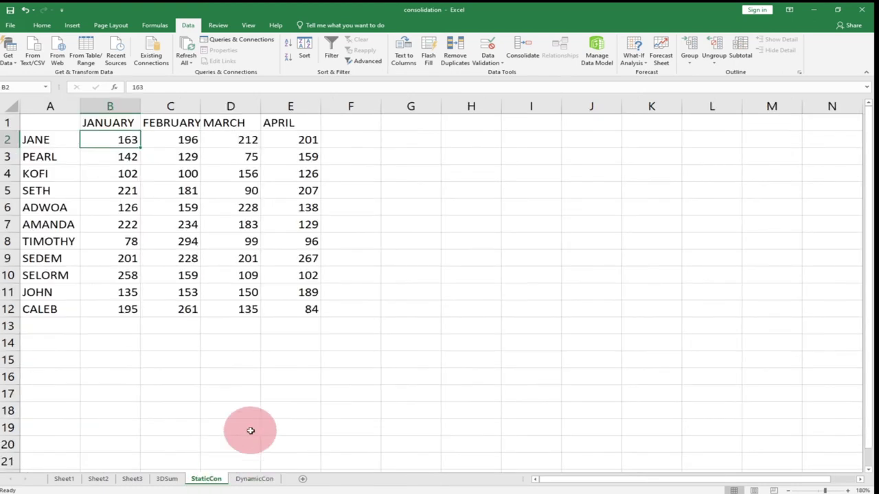
left_click(249, 480)
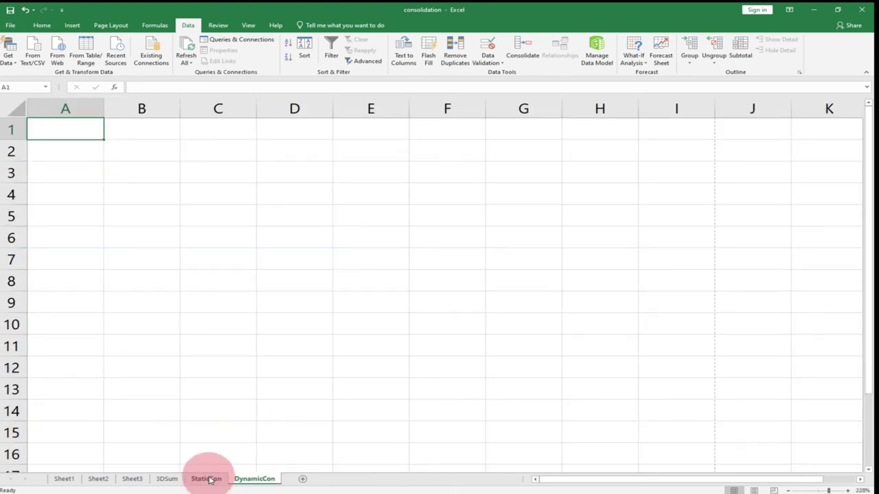
left_click(206, 478)
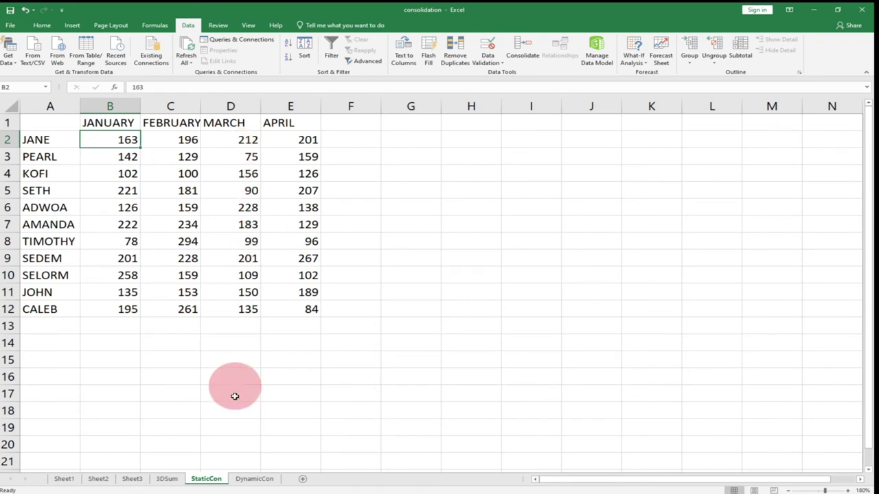
left_click(243, 479)
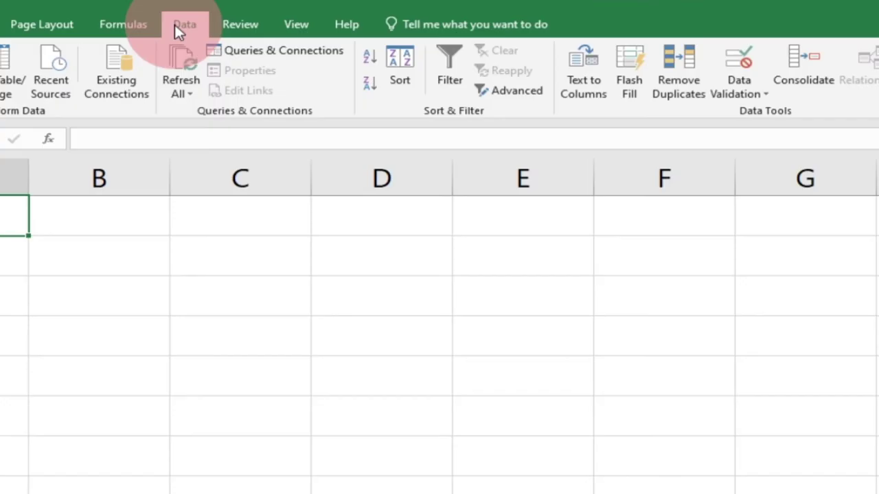
left_click(524, 54)
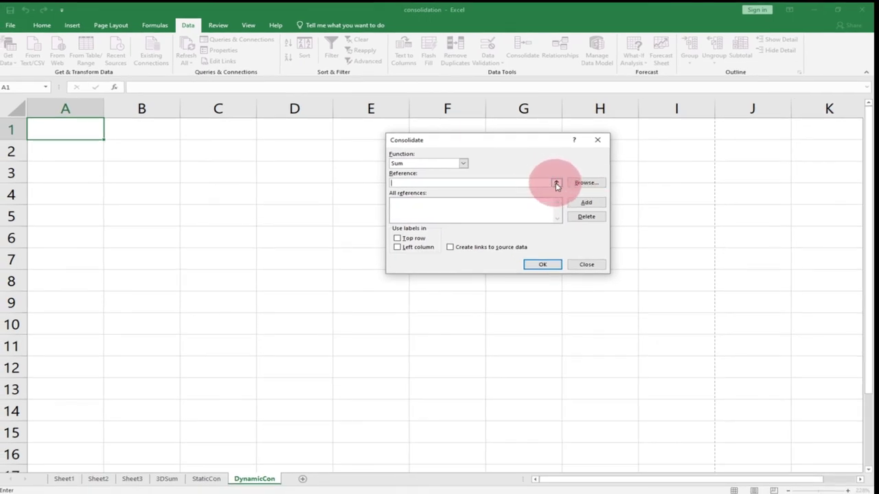
- Add Sheet1's table D4:H15 as the first consolidation reference
left_click(557, 184)
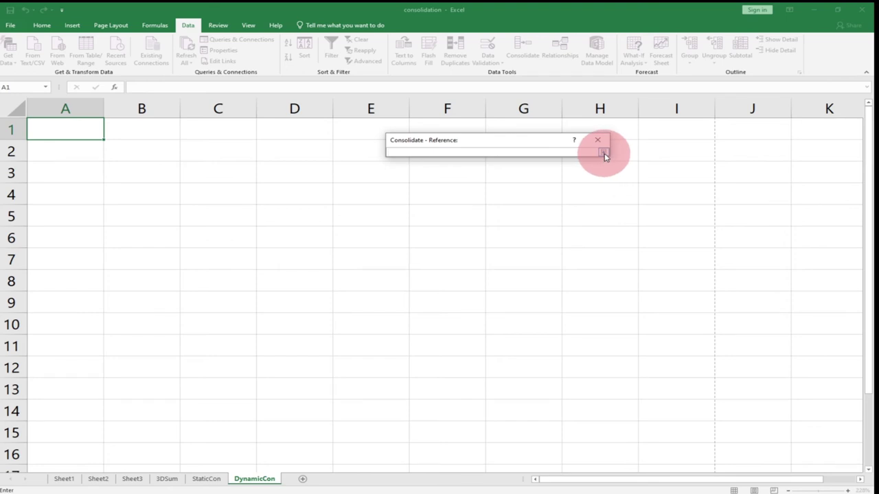
left_click(74, 480)
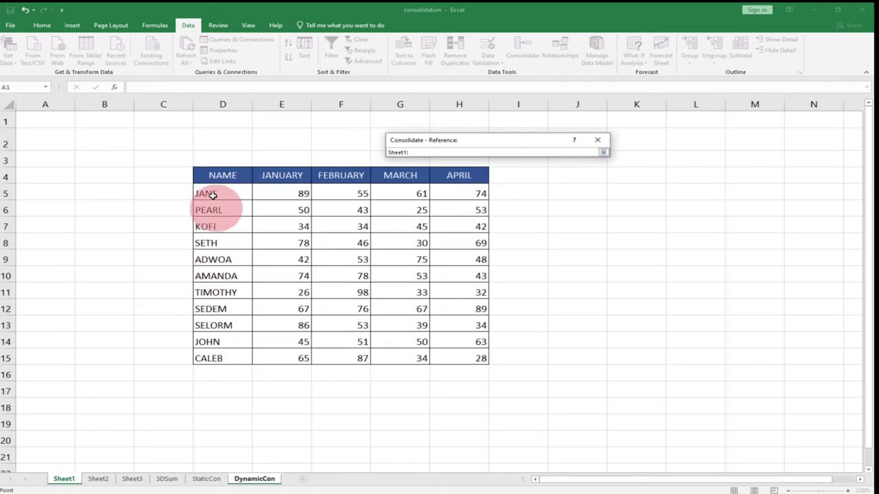
left_click_drag(199, 175, 449, 355)
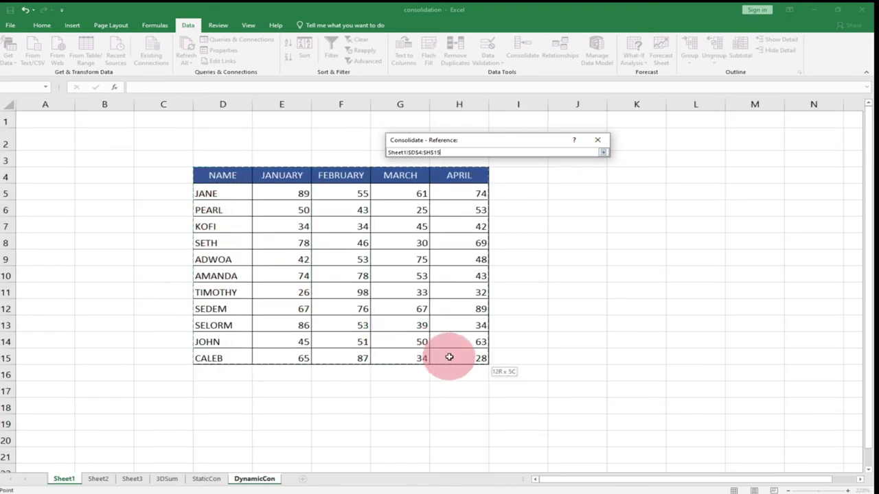
left_click(603, 153)
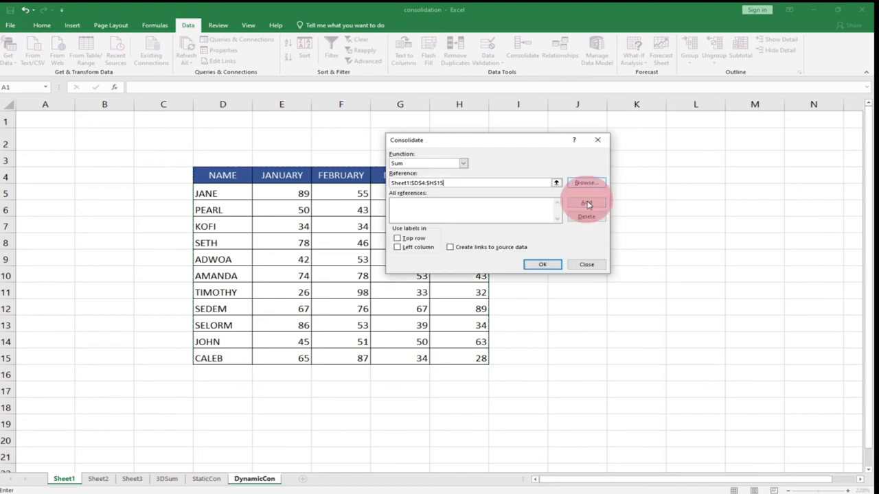
left_click(587, 205)
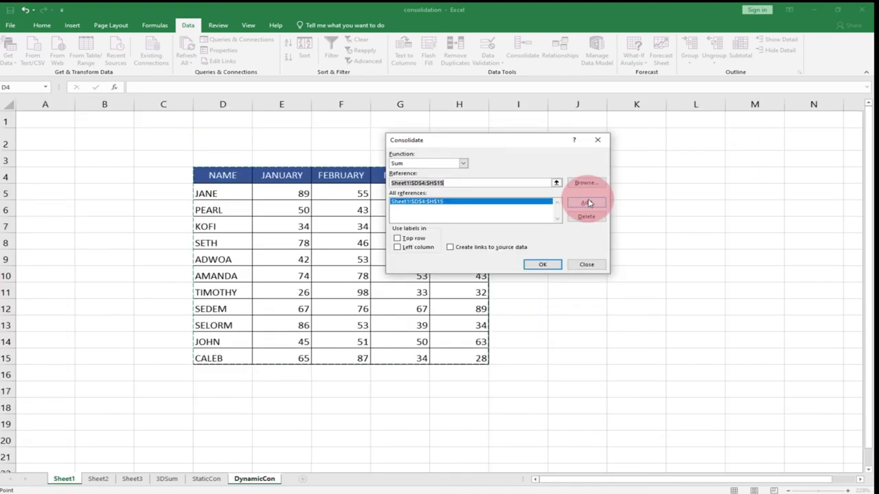
- Add Sheet2's B4:F15 and Sheet3's B2:F13 tables as the remaining references
left_click(98, 480)
left_click(106, 174)
left_click_drag(87, 165, 348, 351)
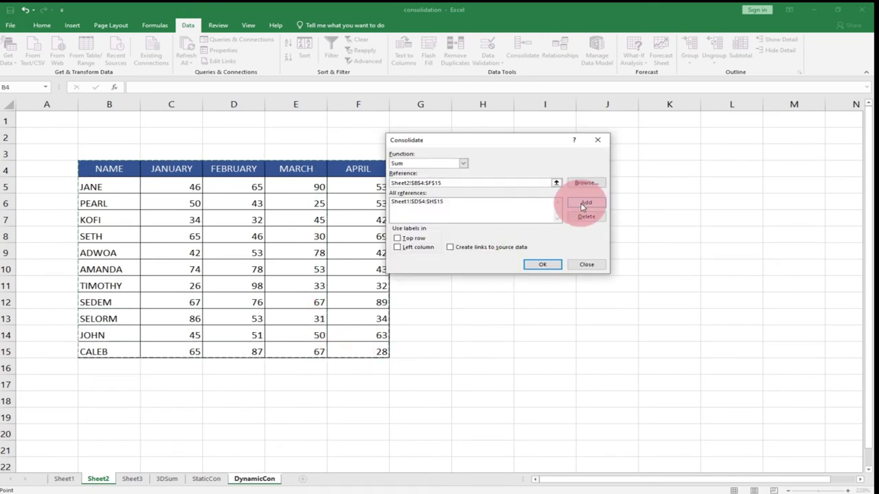
left_click(585, 203)
left_click(131, 480)
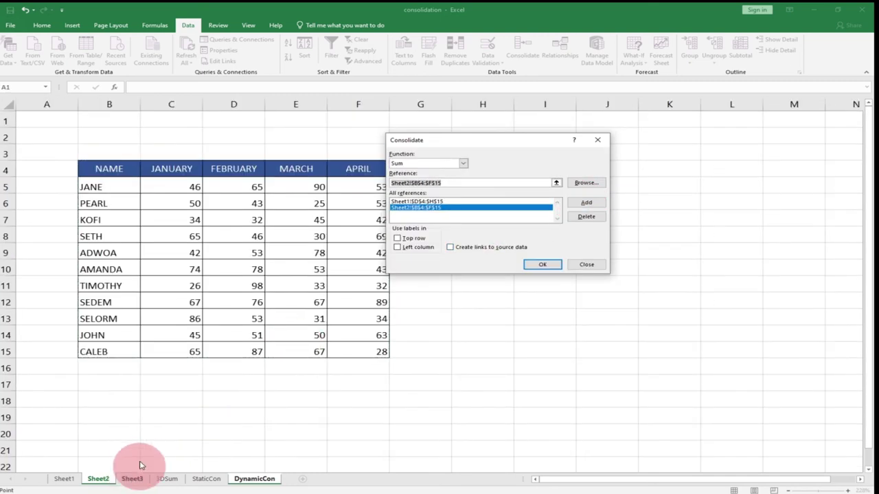
left_click_drag(76, 143, 318, 361)
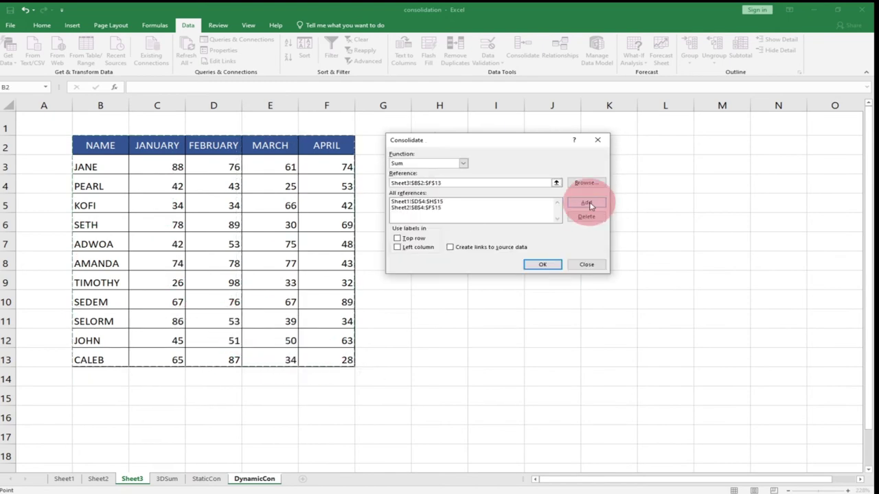
left_click(587, 203)
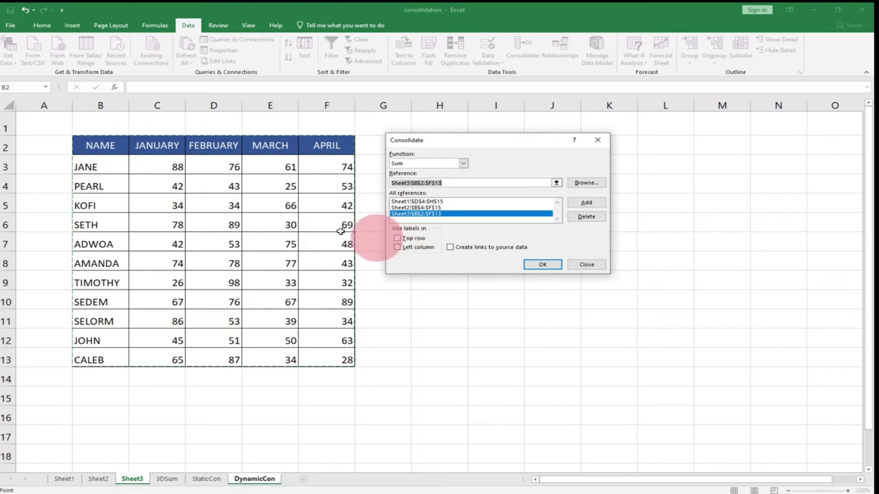
- Consolidate using Top row and Left column labels with Create links to source data enabled
left_click(397, 239)
left_click(397, 248)
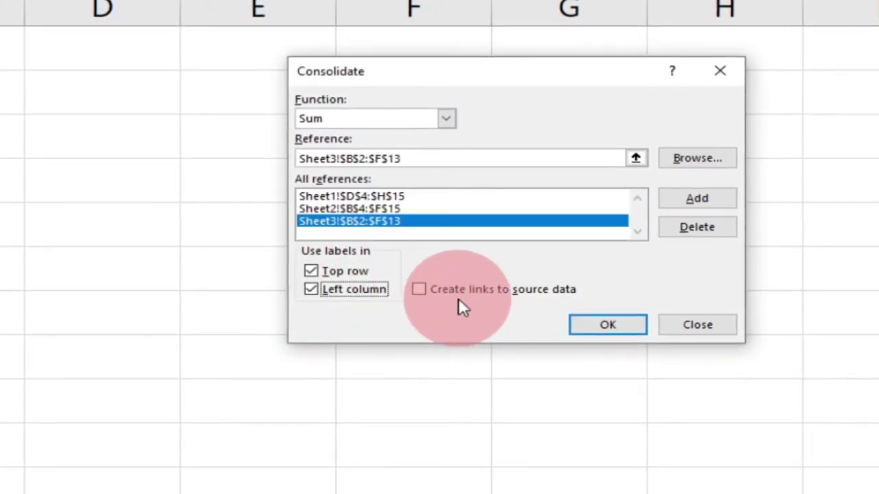
left_click(418, 289)
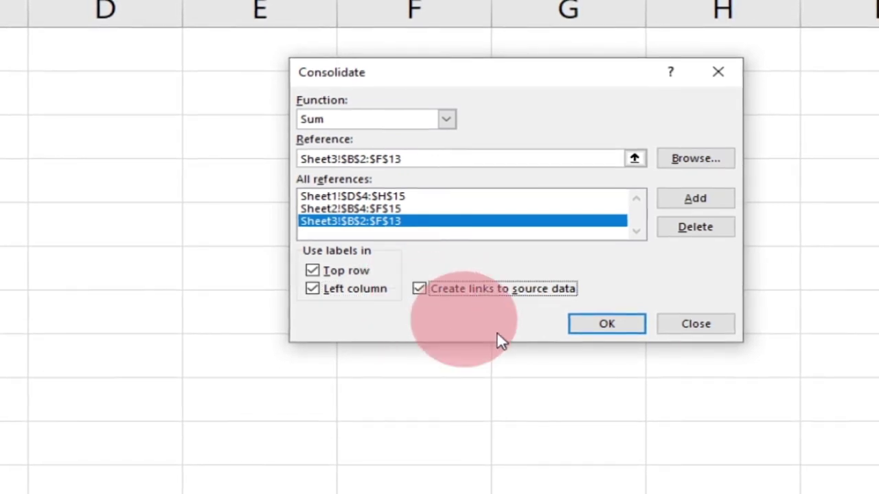
left_click(606, 324)
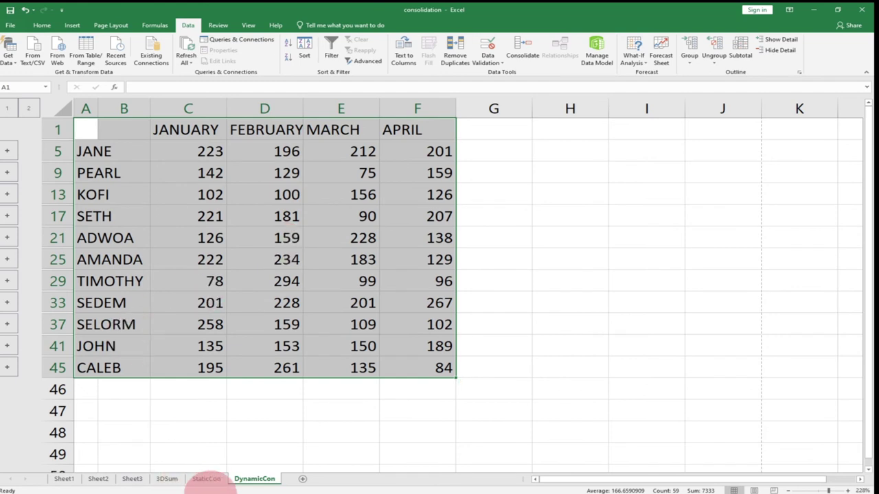
- Compare StaticCon, Sheet1 and DynamicCon, inspecting JANE's January total formula in C5
left_click(207, 479)
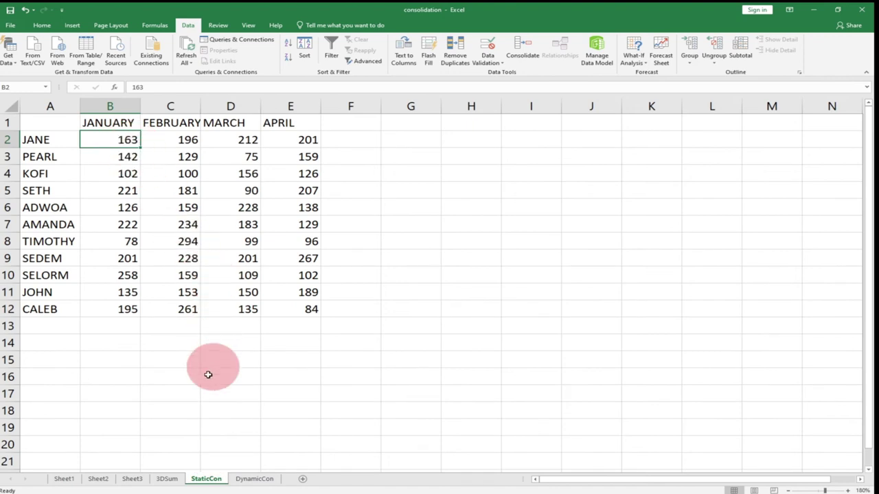
left_click(64, 479)
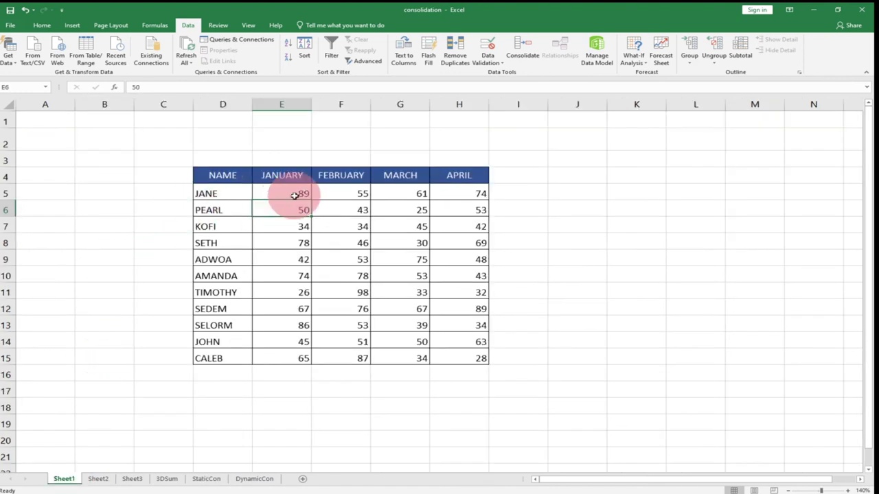
left_click(206, 478)
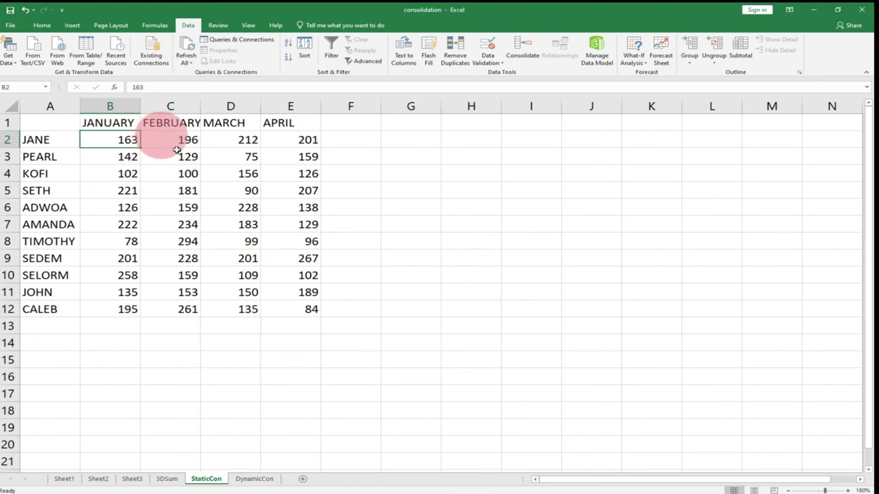
left_click(249, 479)
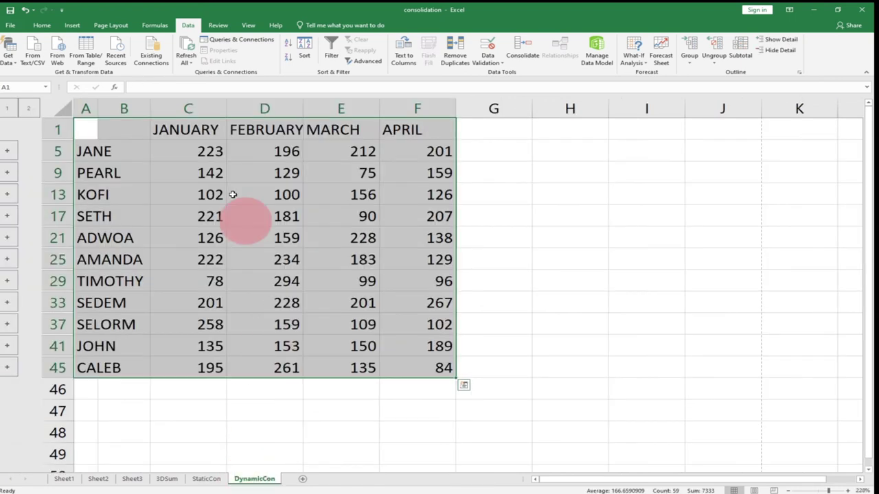
left_click(199, 151)
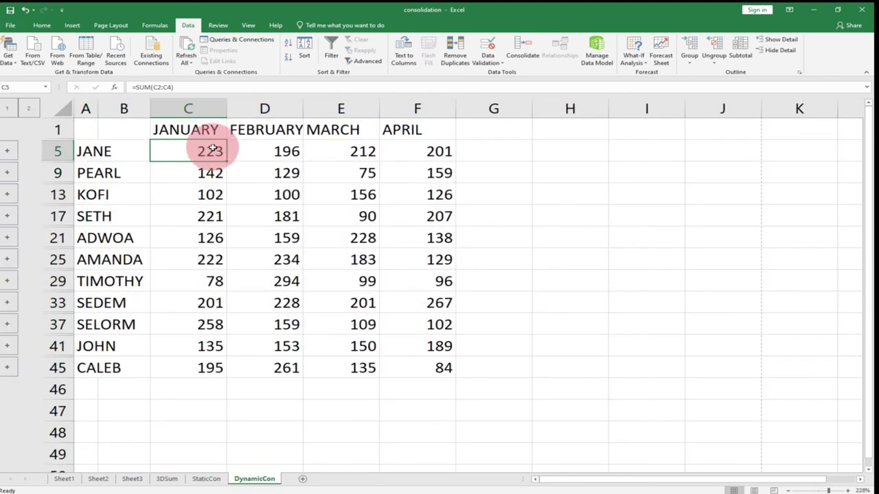
left_click(64, 479)
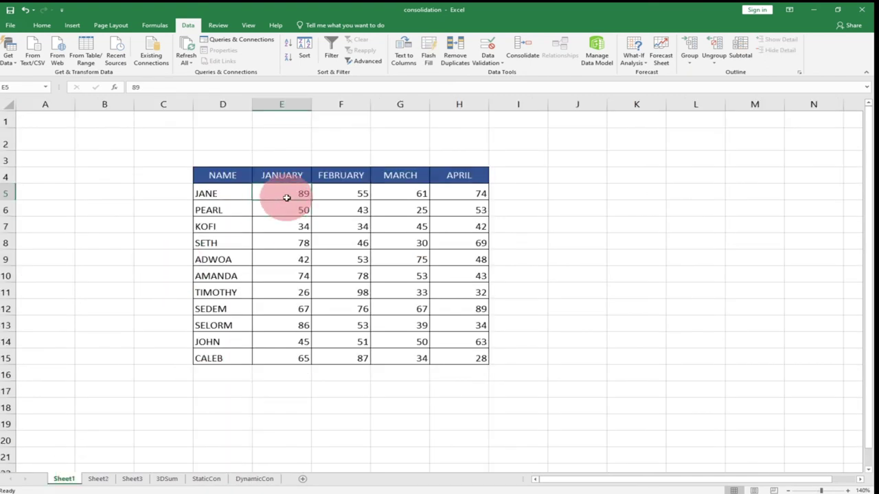
- Enter 100 as Jane's January score on Sheet1 and check DynamicCon's updated total of 234
type("100")
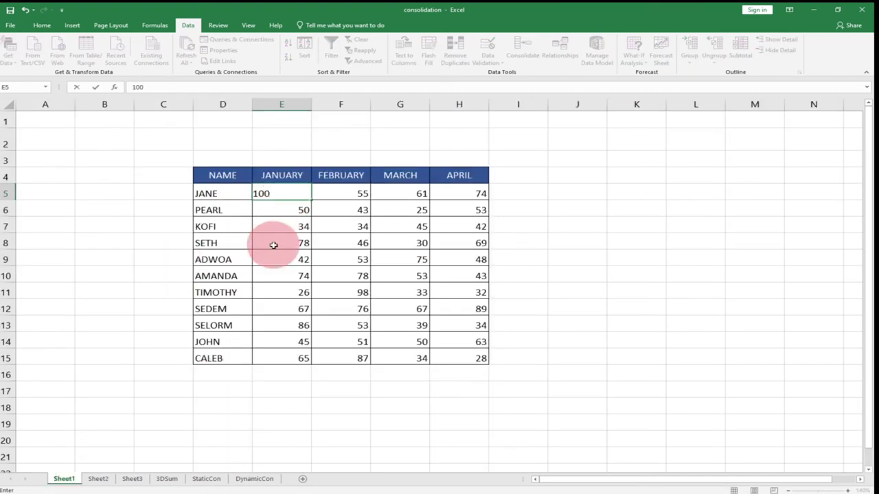
left_click(253, 479)
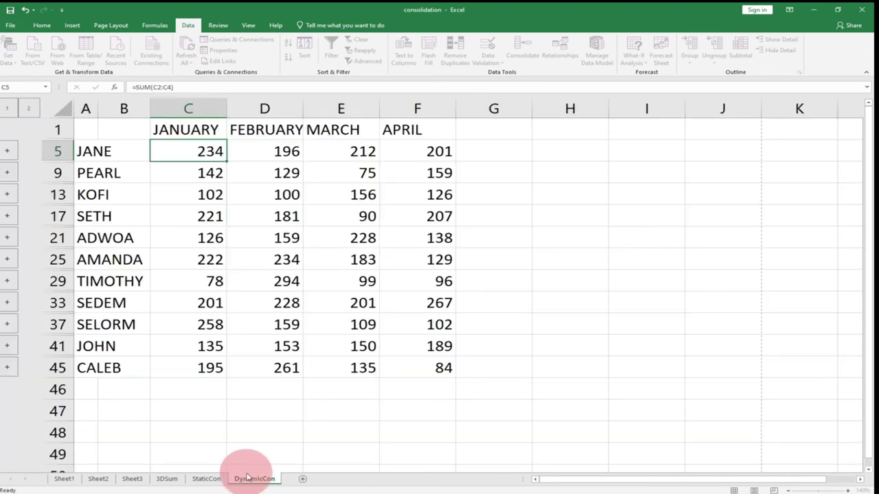
left_click(192, 152)
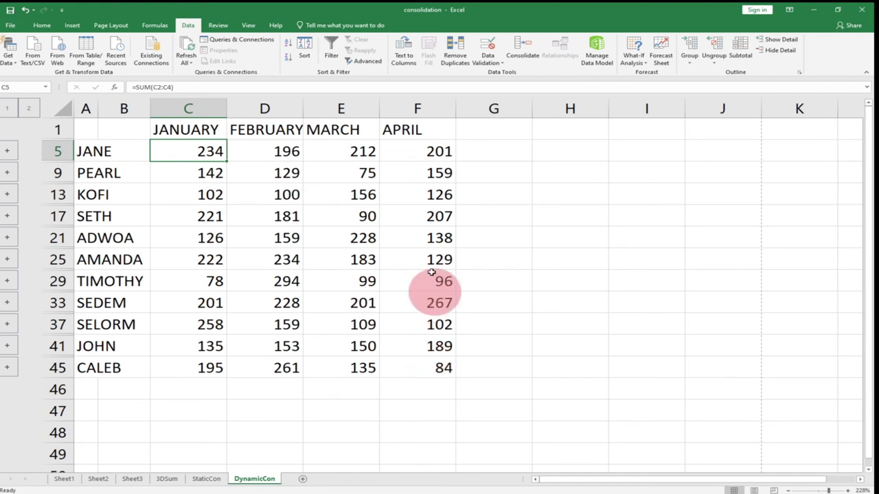
- Enter 50 in Caleb's April cell on Sheet1, Sheet2 and Sheet3, then check his DynamicCon total
left_click(69, 481)
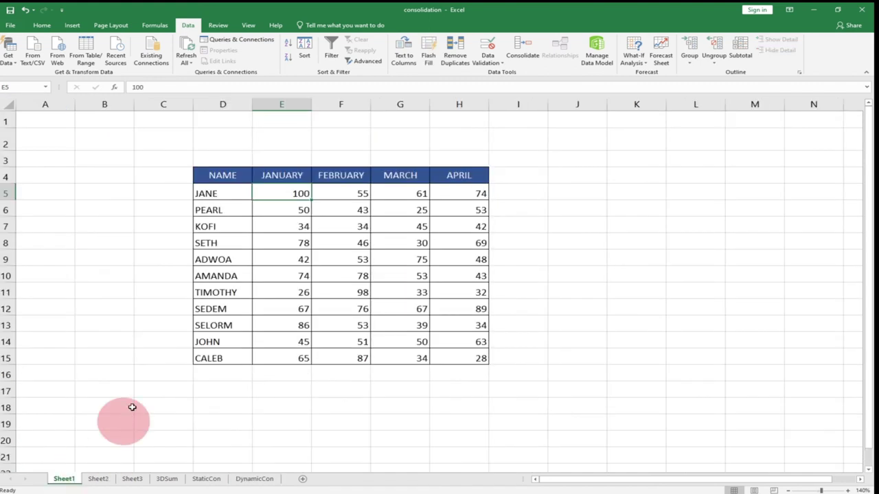
left_click(475, 359)
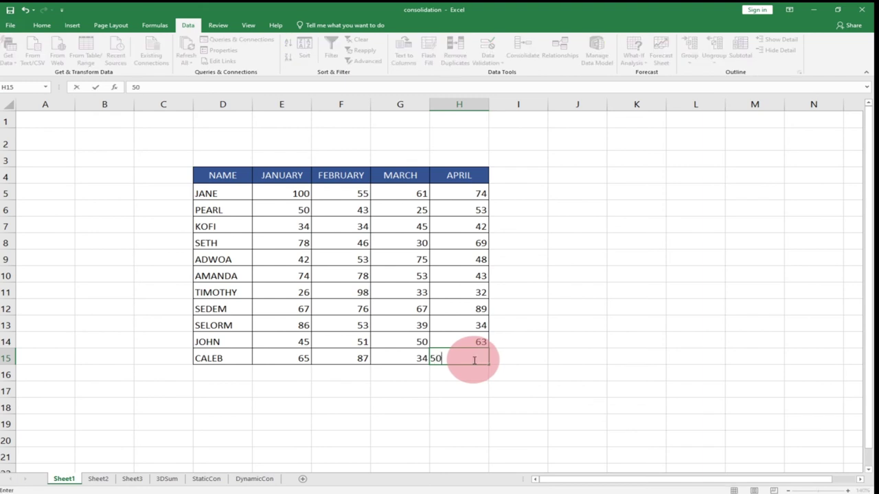
left_click(97, 479)
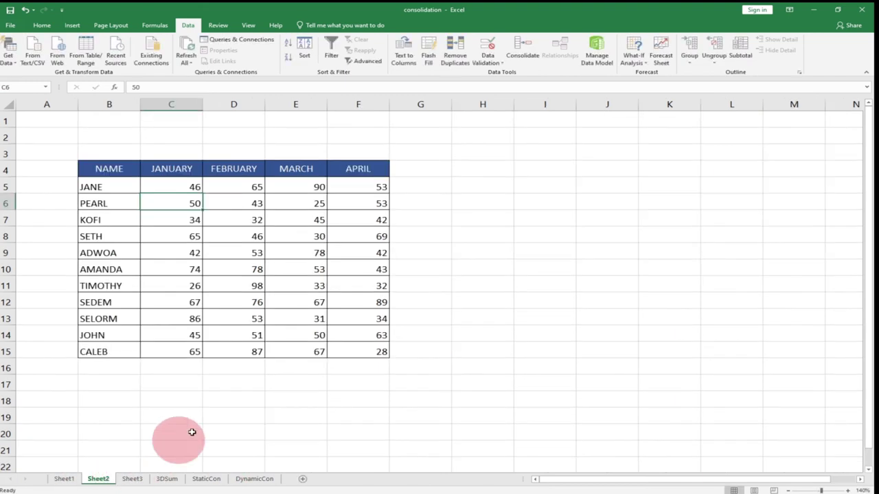
left_click(368, 352)
type("=")
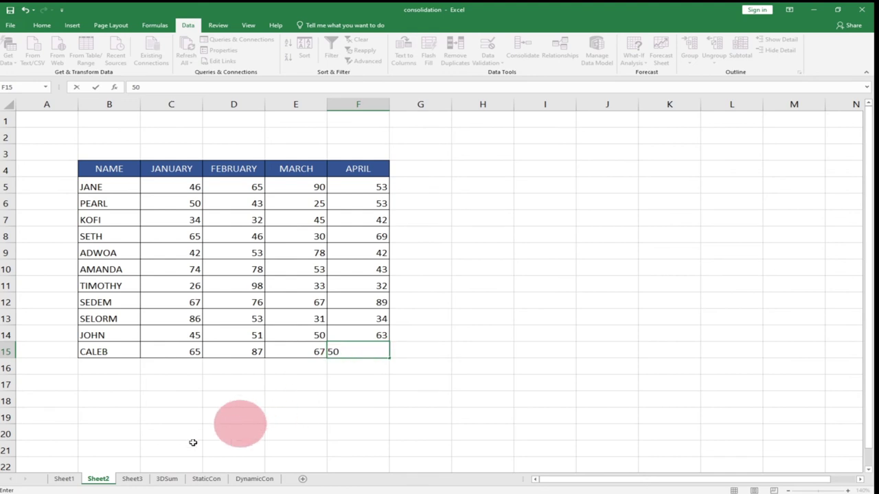
left_click(130, 479)
left_click(349, 358)
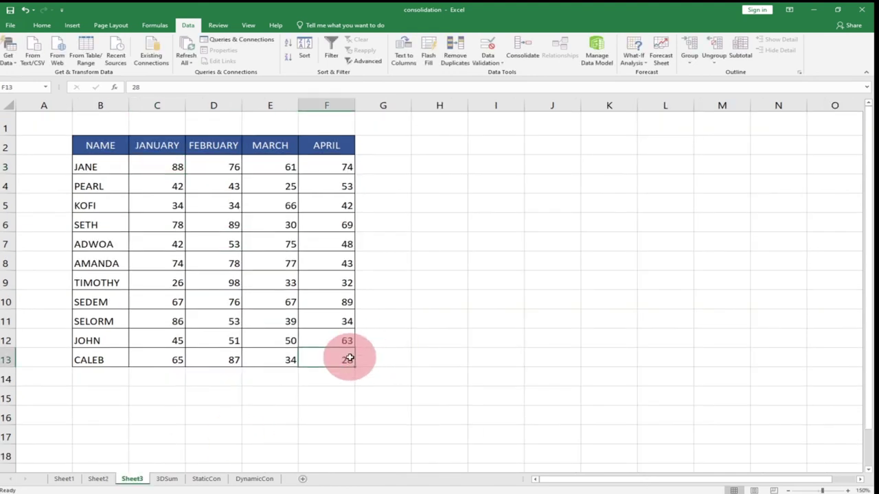
type("50")
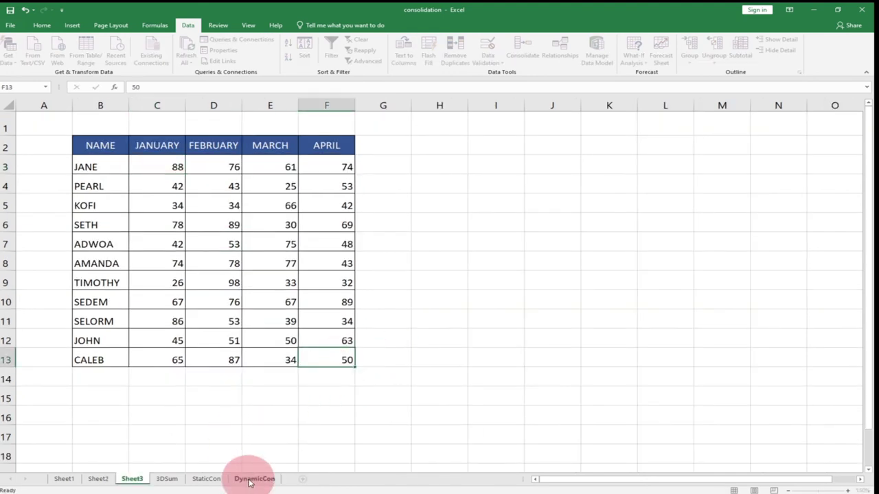
left_click(250, 480)
left_click(417, 368)
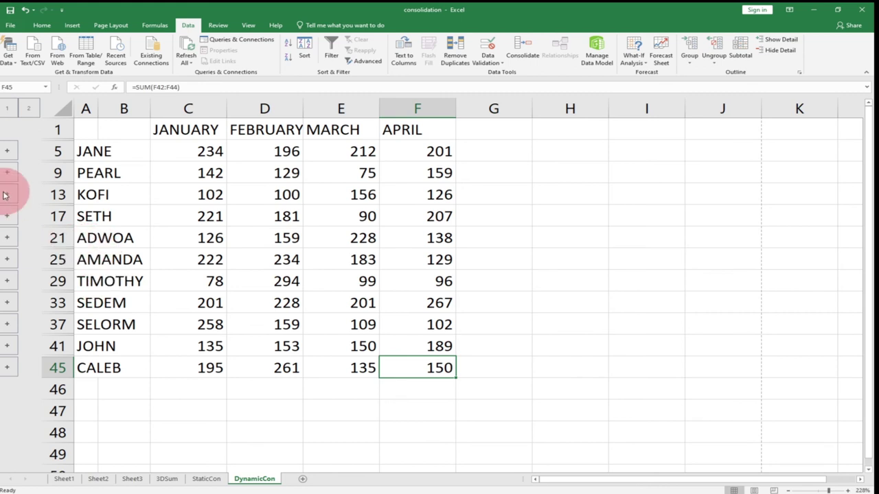
- Expand Jane's group, widen column B for the Consolidation labels, and inspect the C2/D2 links
left_click(6, 152)
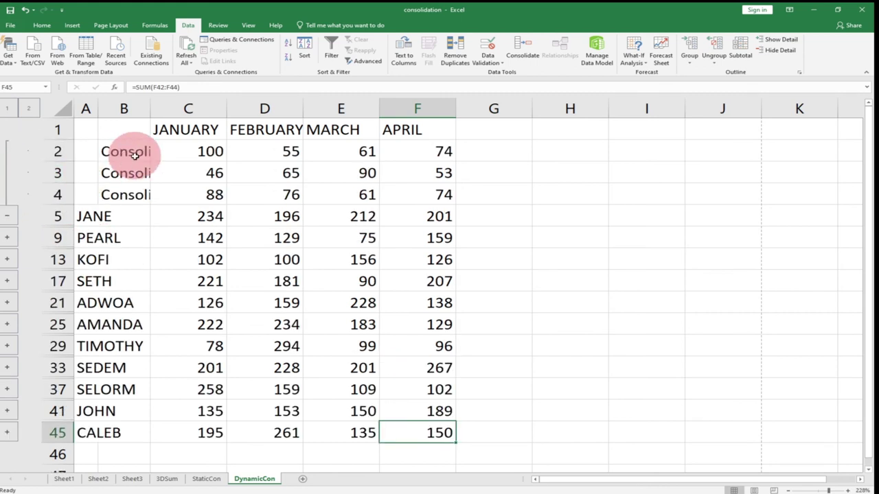
left_click_drag(150, 108, 200, 109)
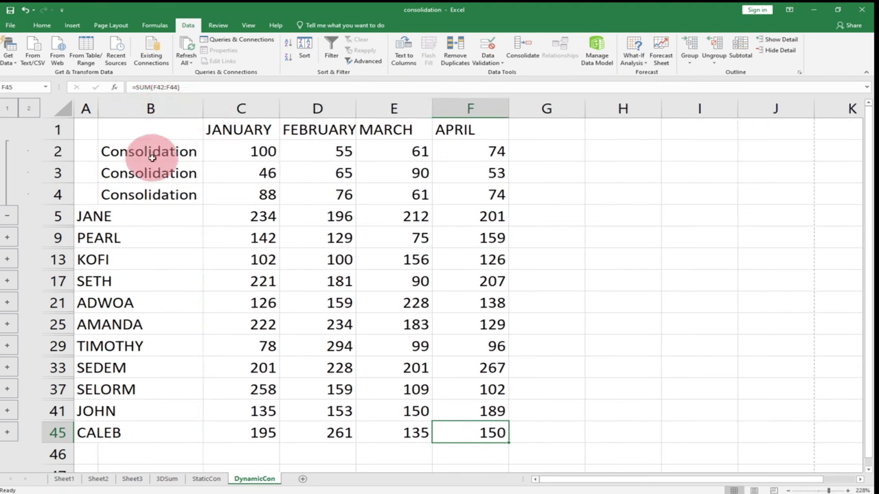
left_click(264, 151)
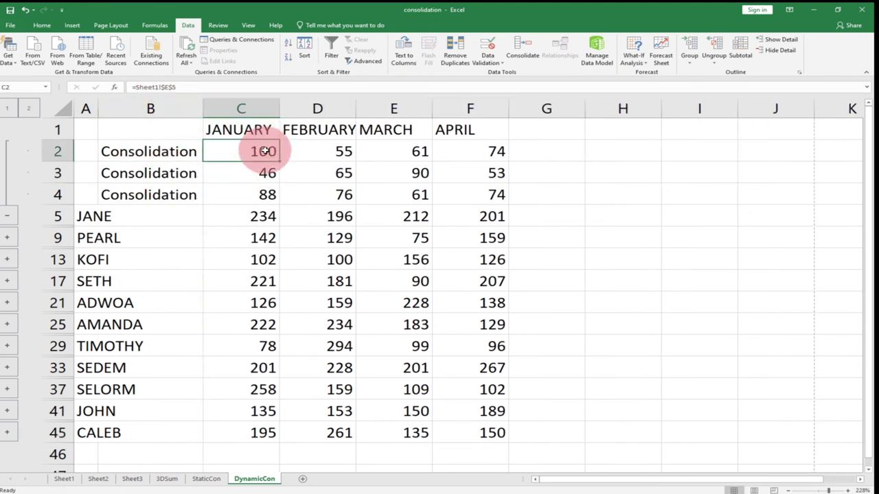
left_click(341, 151)
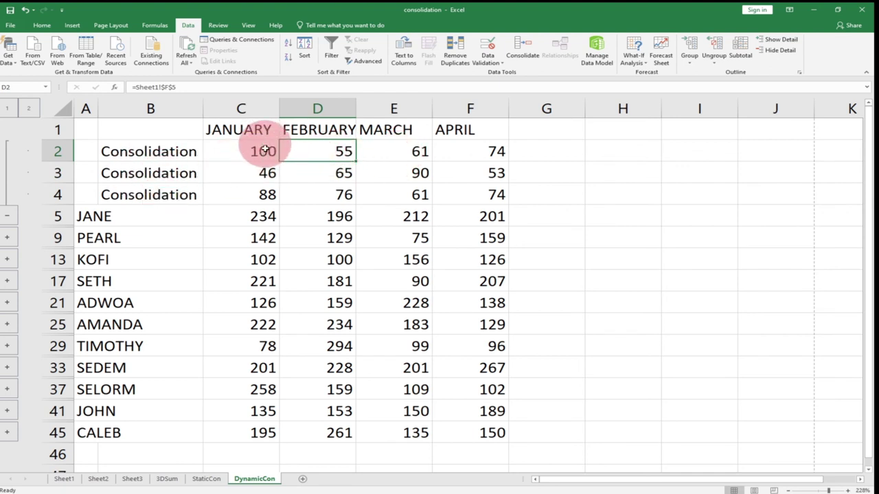
- Review the three source sheets, expand Pearl's group, then collapse the outline to level 1
left_click(64, 479)
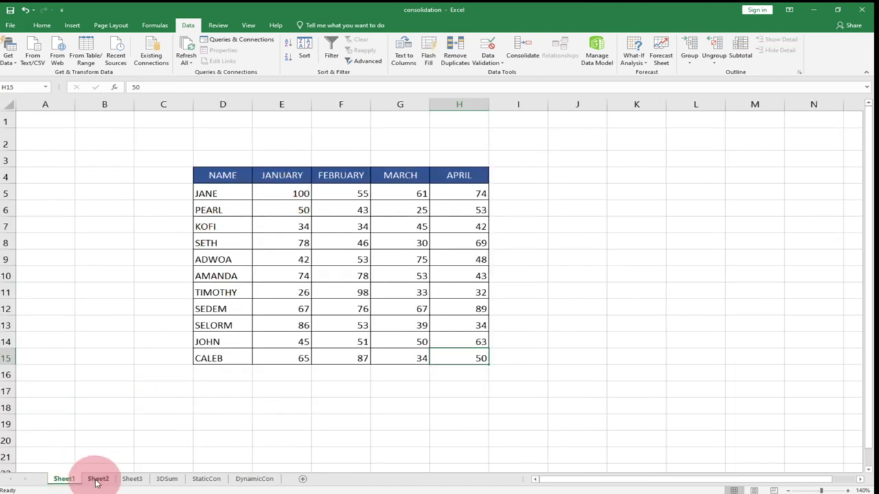
left_click(97, 478)
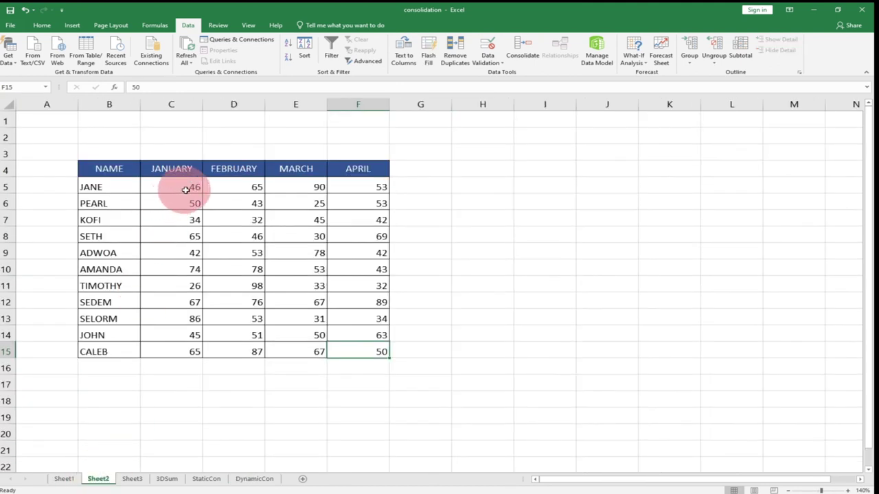
left_click(132, 478)
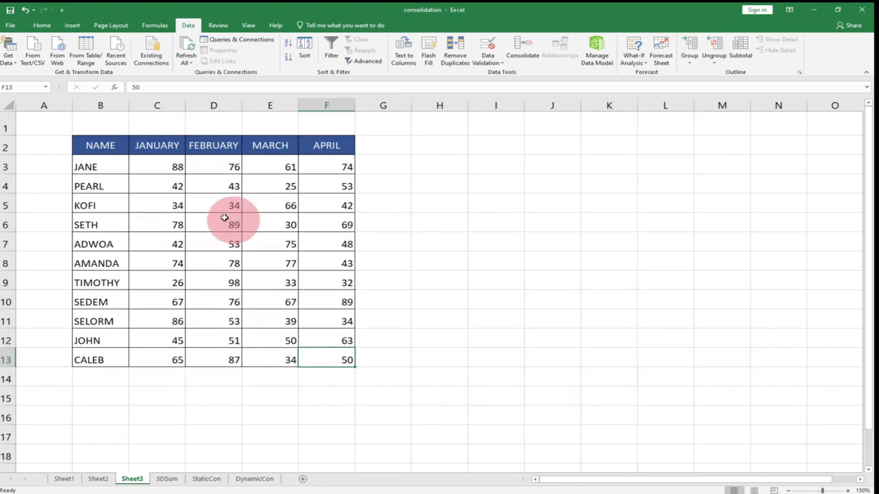
left_click(237, 479)
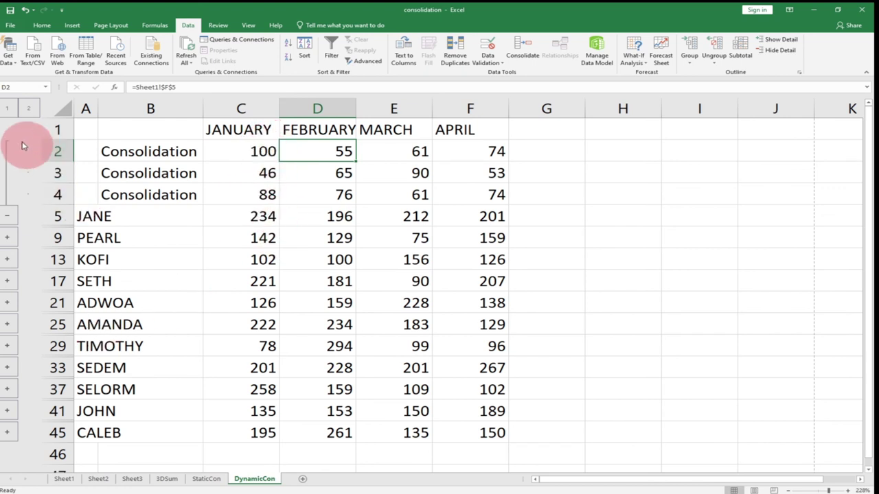
left_click(7, 238)
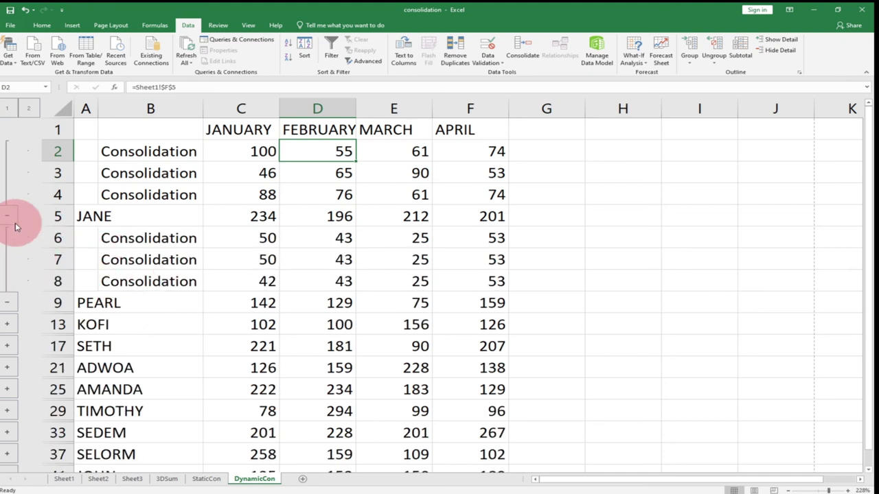
left_click(8, 109)
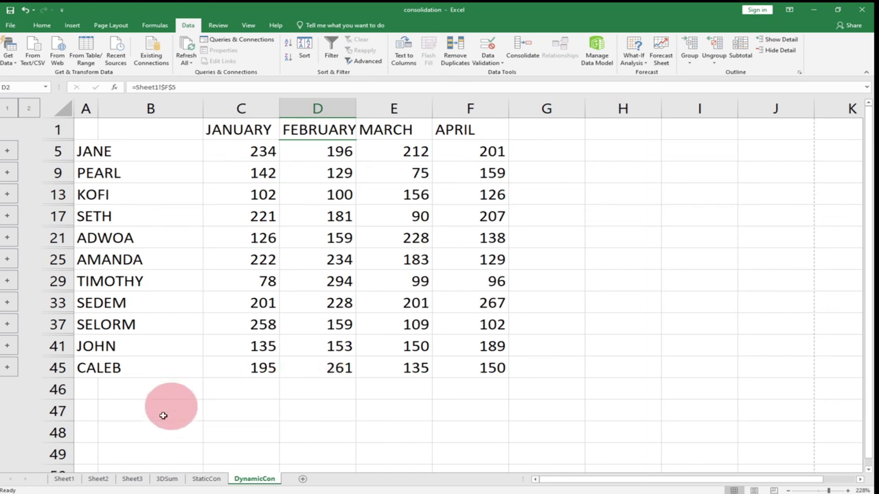
left_click(64, 479)
left_click(96, 479)
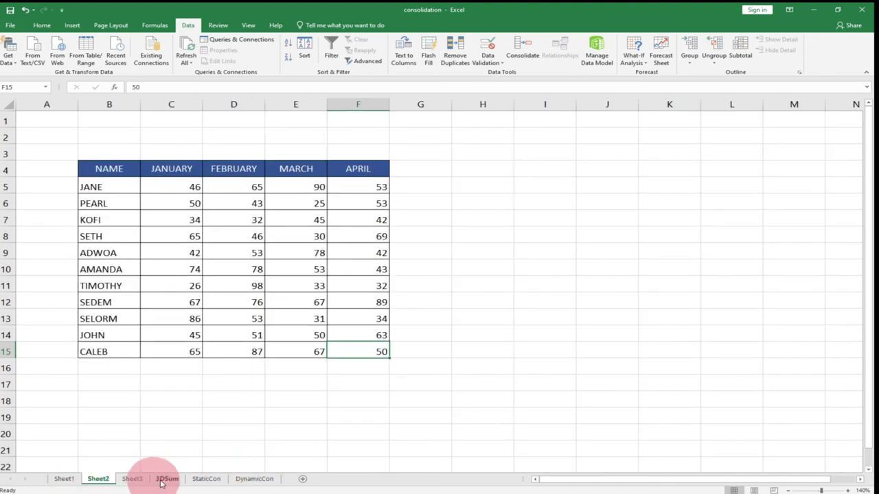
left_click(167, 478)
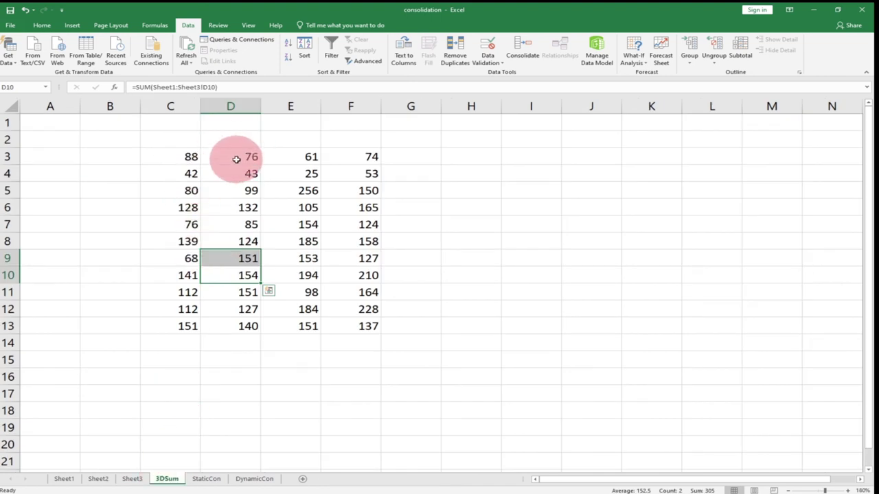
left_click(210, 479)
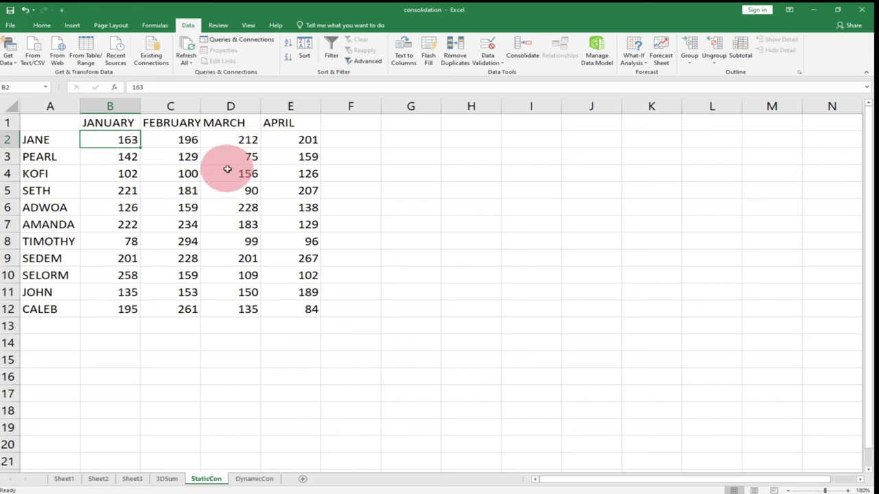
left_click(252, 478)
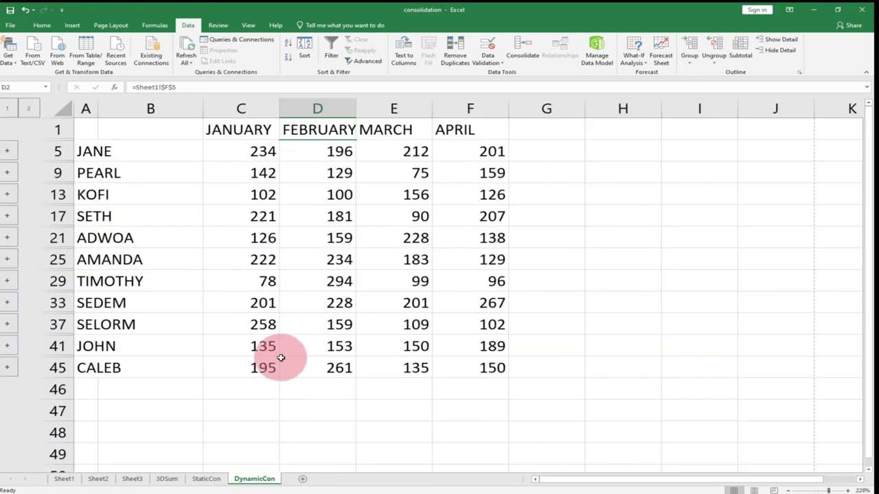